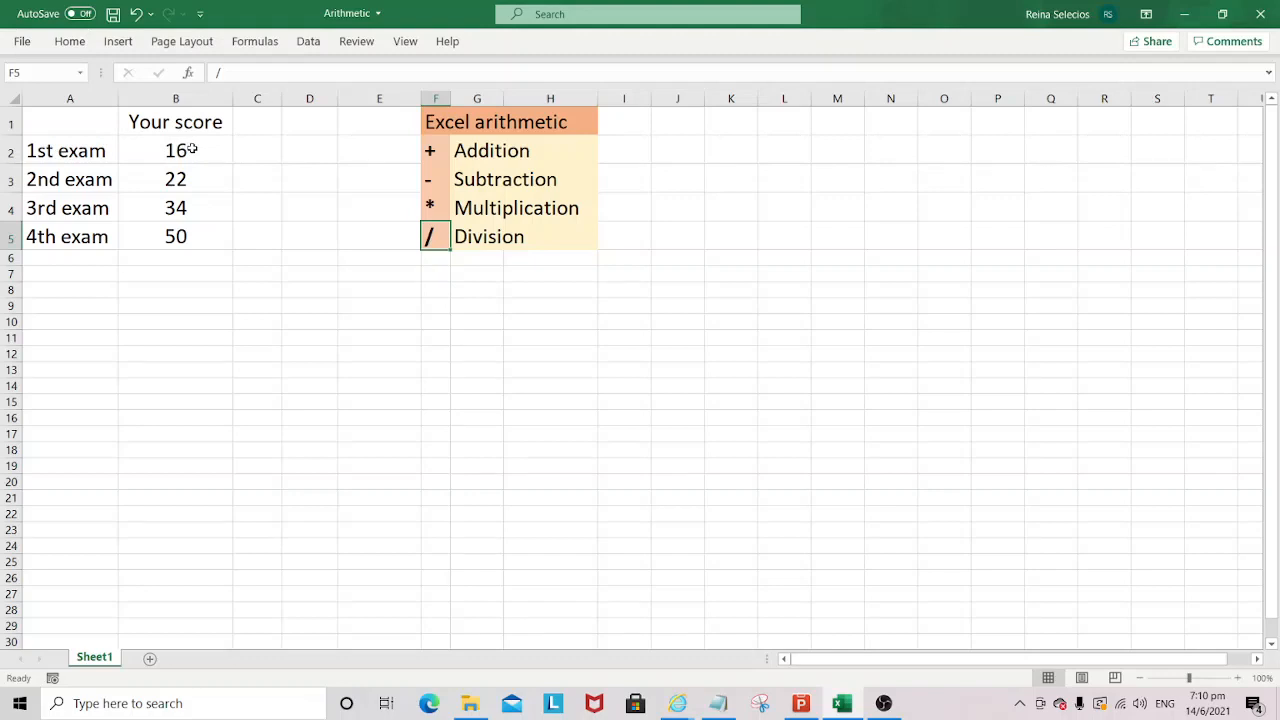
{"action": "left_click_drag", "start_coordinate": [192, 148], "coordinate": [194, 237]}
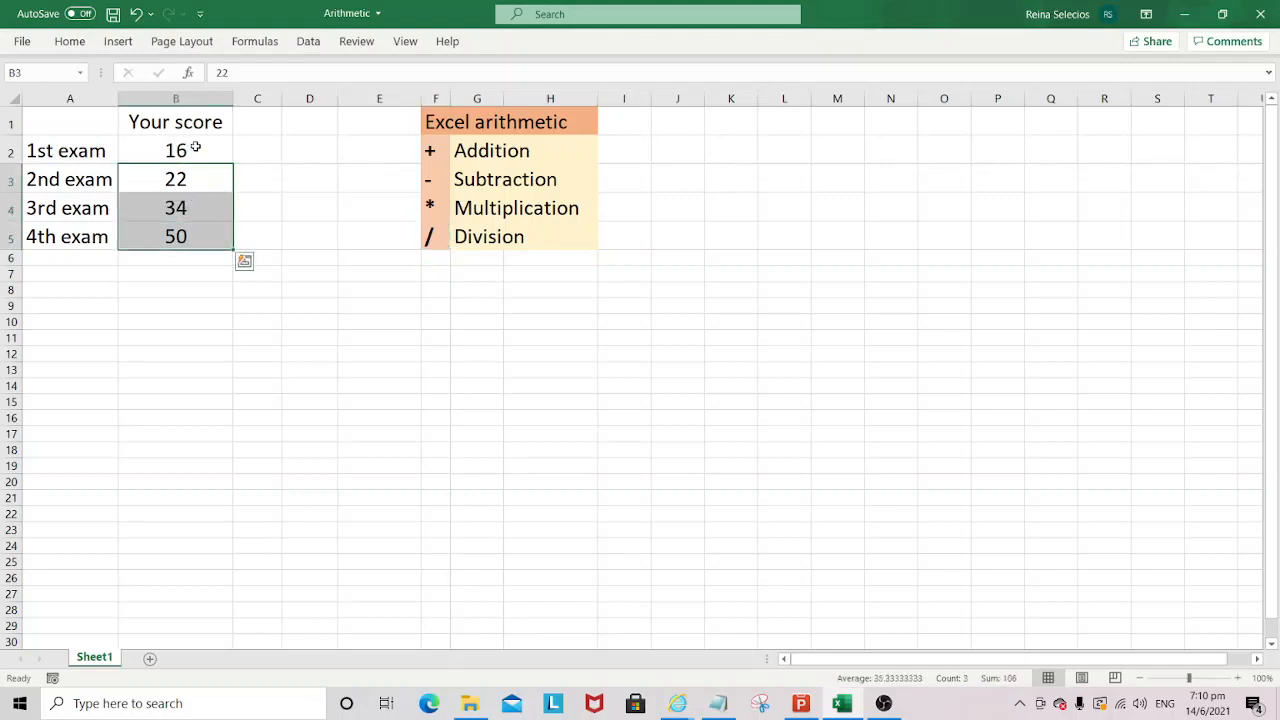
{"action": "left_click_drag", "start_coordinate": [189, 146], "coordinate": [199, 233]}
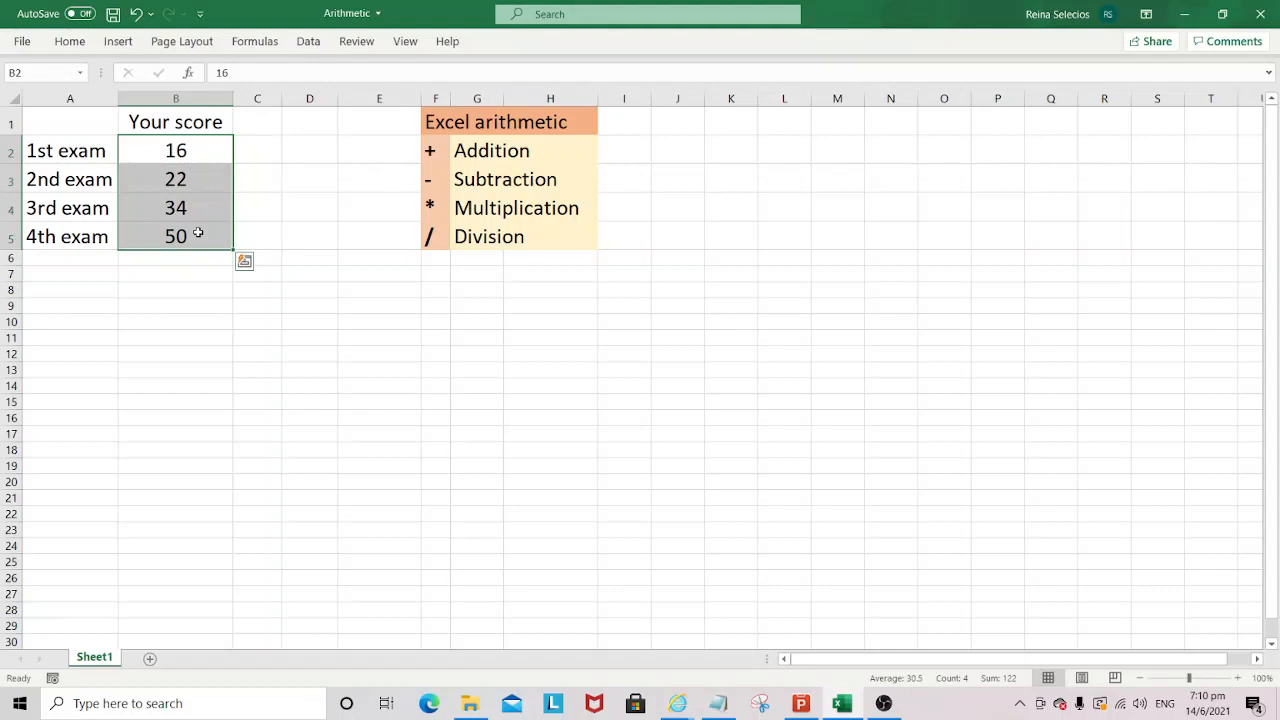
{"action": "left_click", "coordinate": [180, 230]}
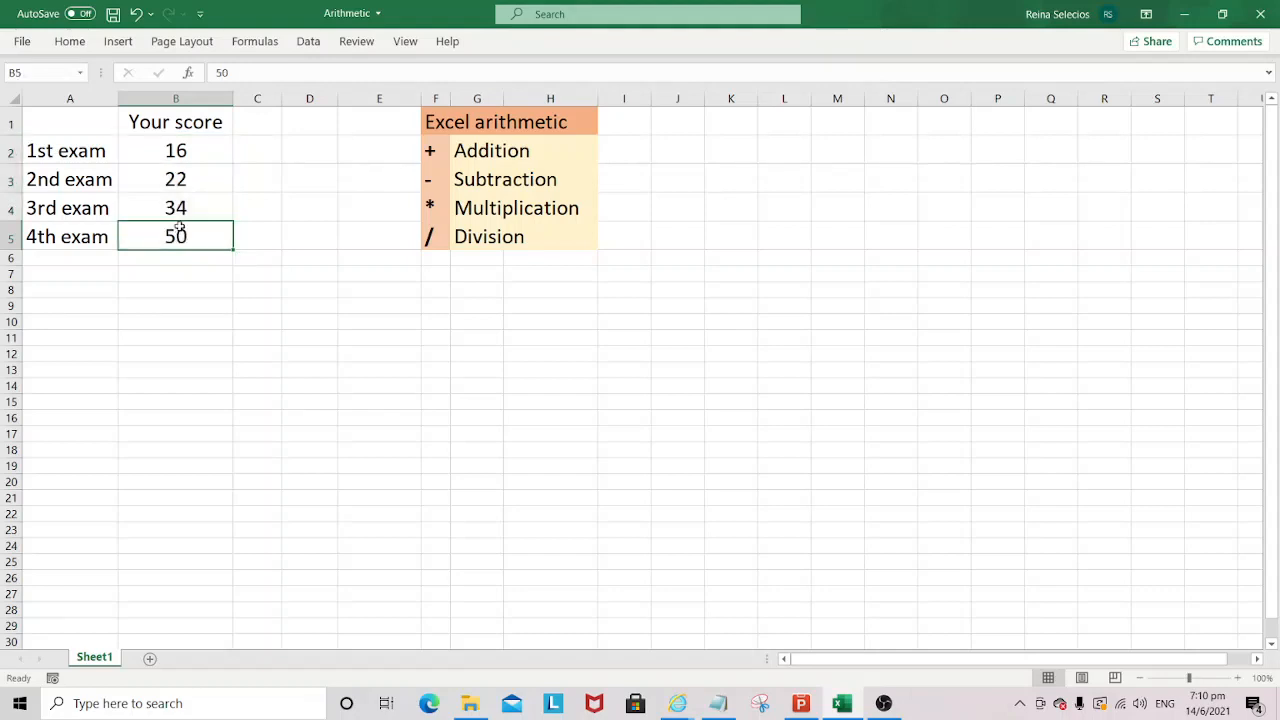
{"action": "left_click_drag", "start_coordinate": [199, 145], "coordinate": [196, 233]}
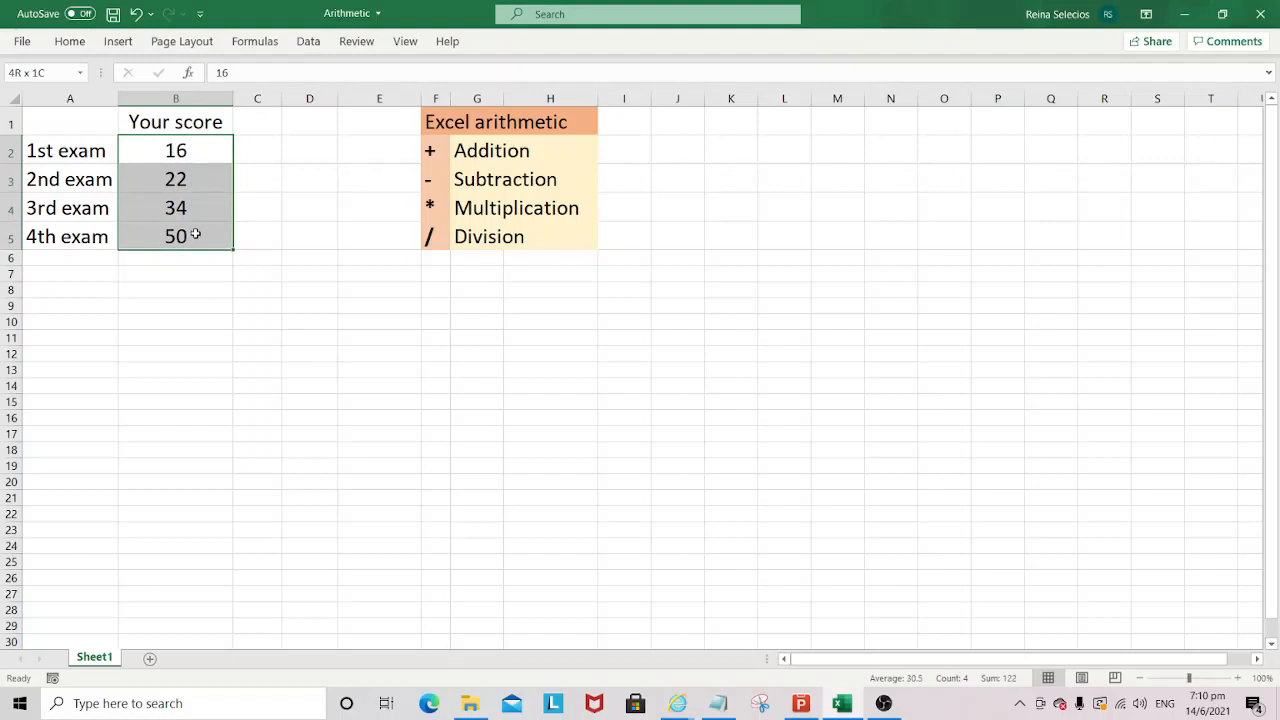
- Enter the label "Total" in cell A6 below the 4th exam
{"action": "left_click", "coordinate": [93, 256]}
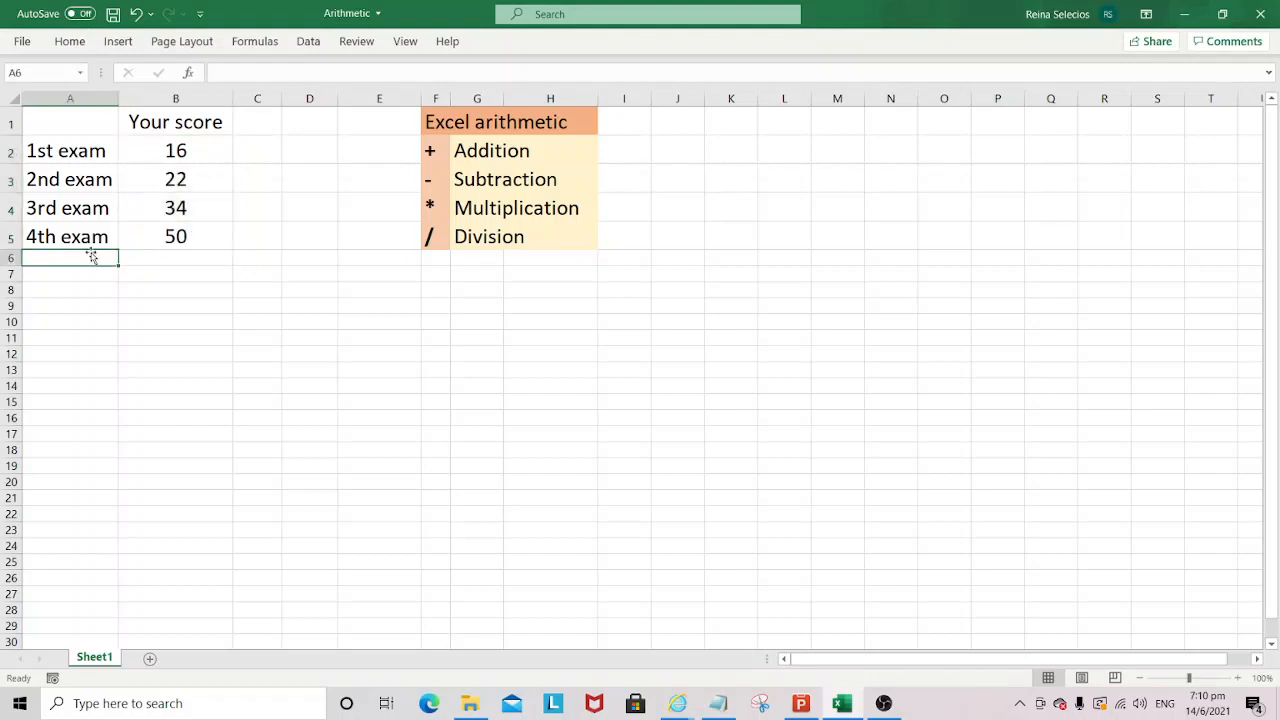
{"action": "type", "text": "Total"}
{"action": "key", "text": "Return"}
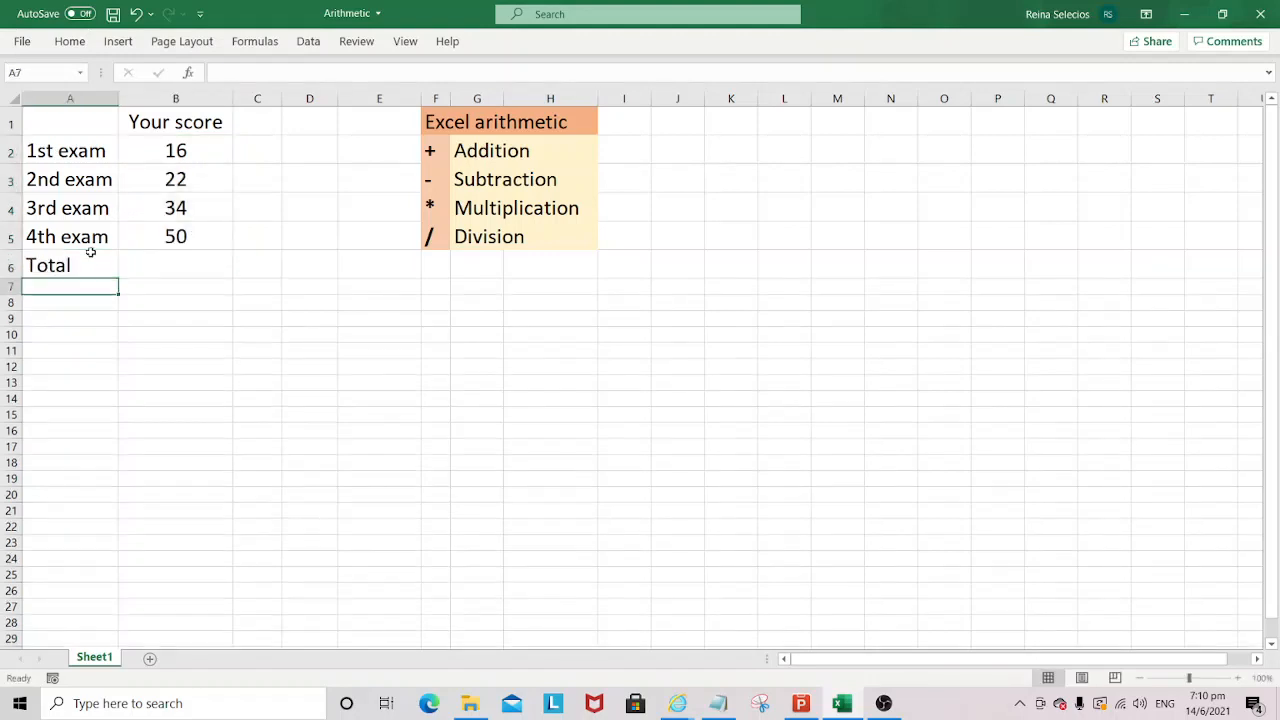
- Add the four exam scores in cell B6 with the formula =B2+B3+B4+B5
{"action": "left_click", "coordinate": [176, 267]}
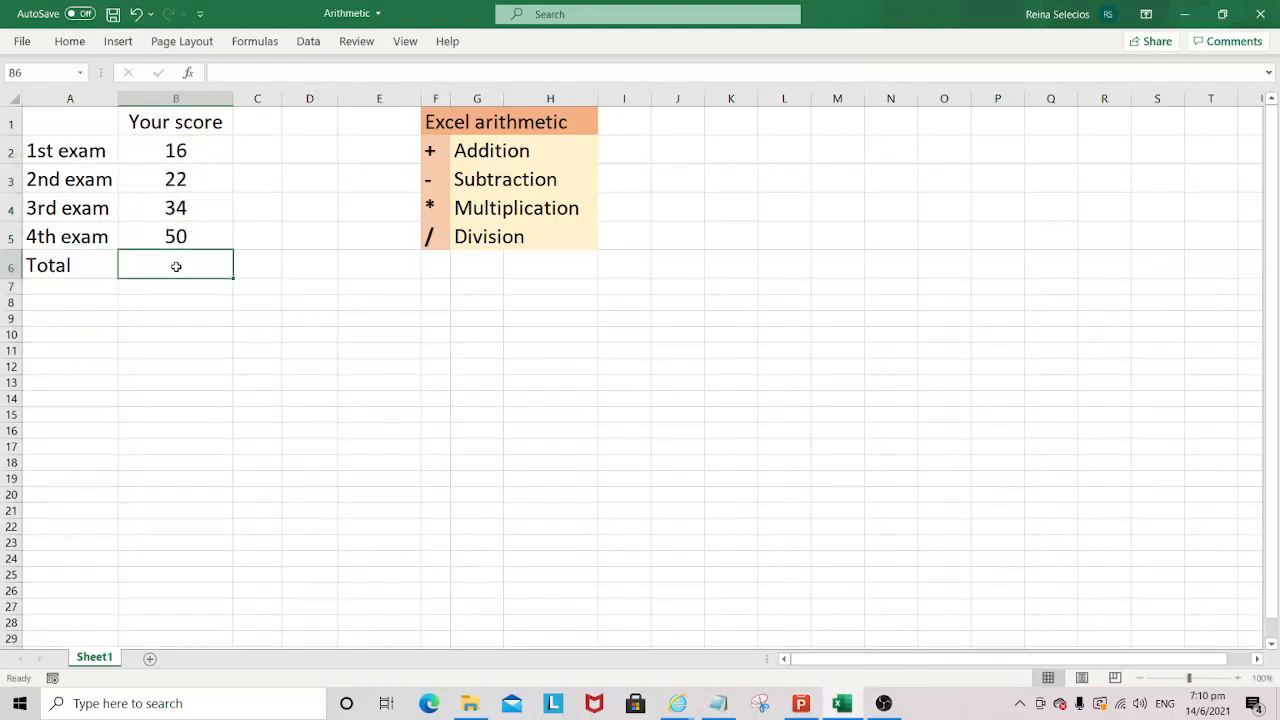
{"action": "type", "text": "="}
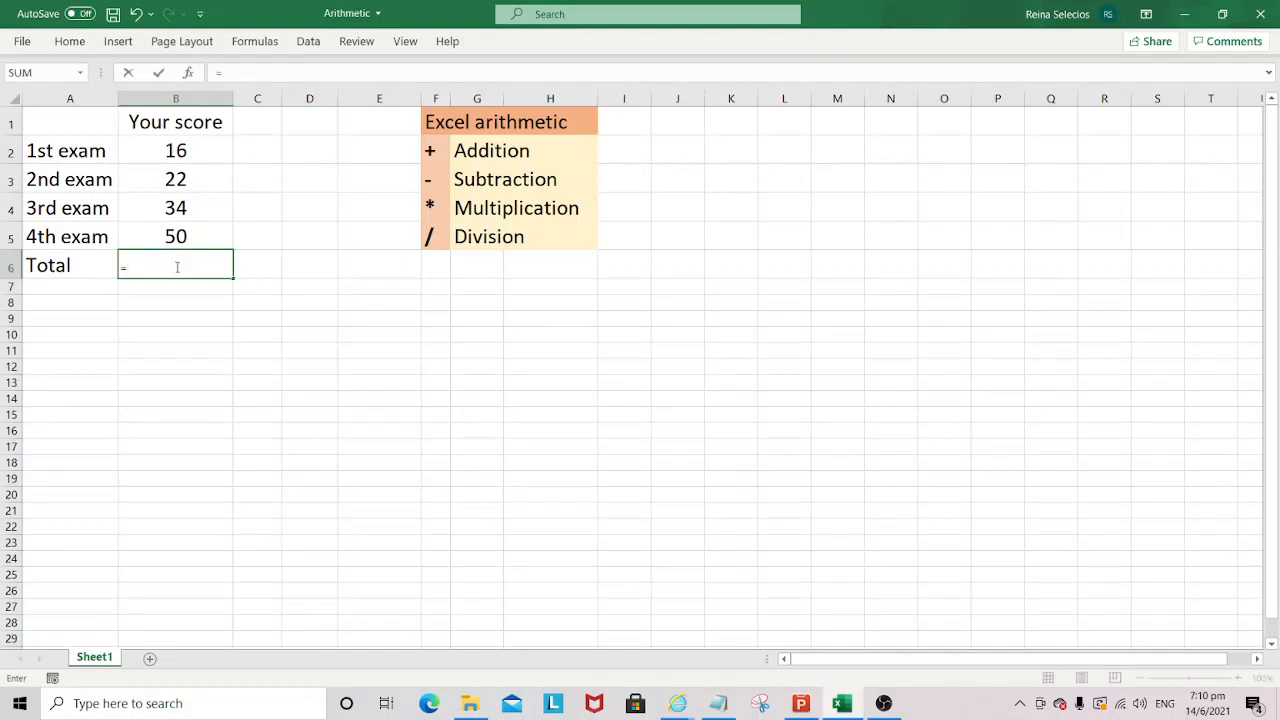
{"action": "left_click", "coordinate": [193, 151]}
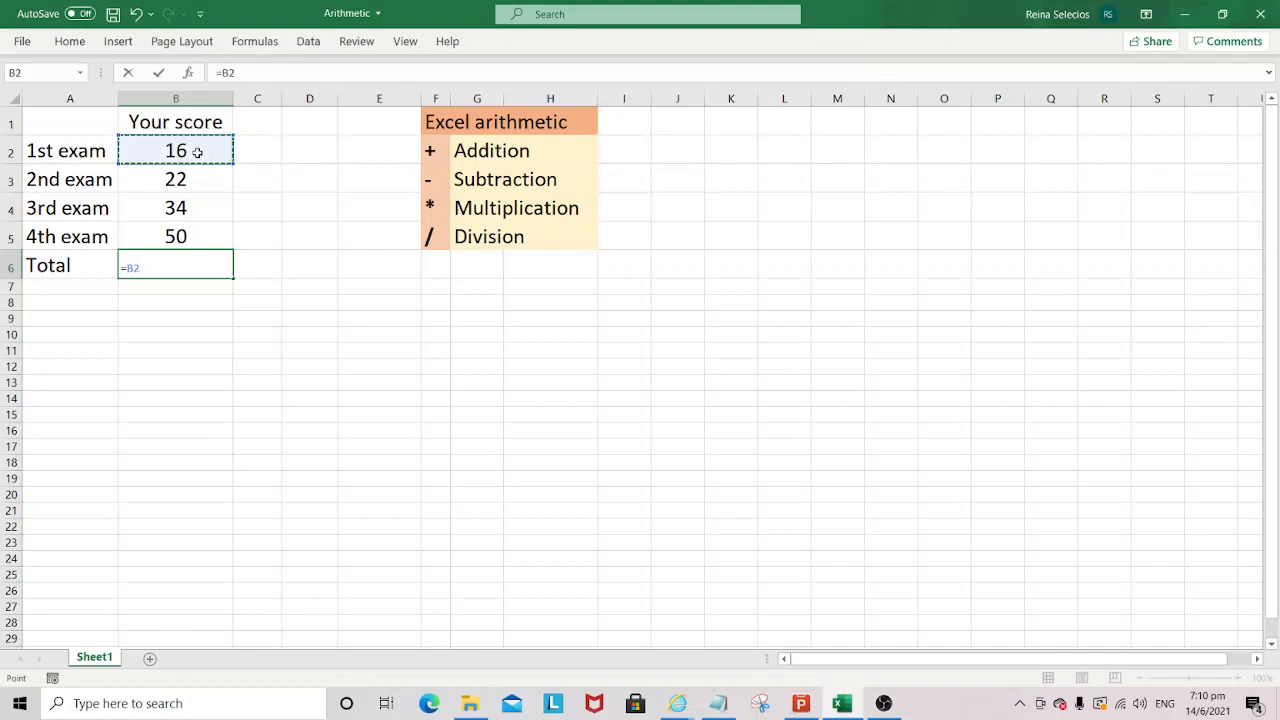
{"action": "type", "text": "+"}
{"action": "left_click", "coordinate": [185, 178]}
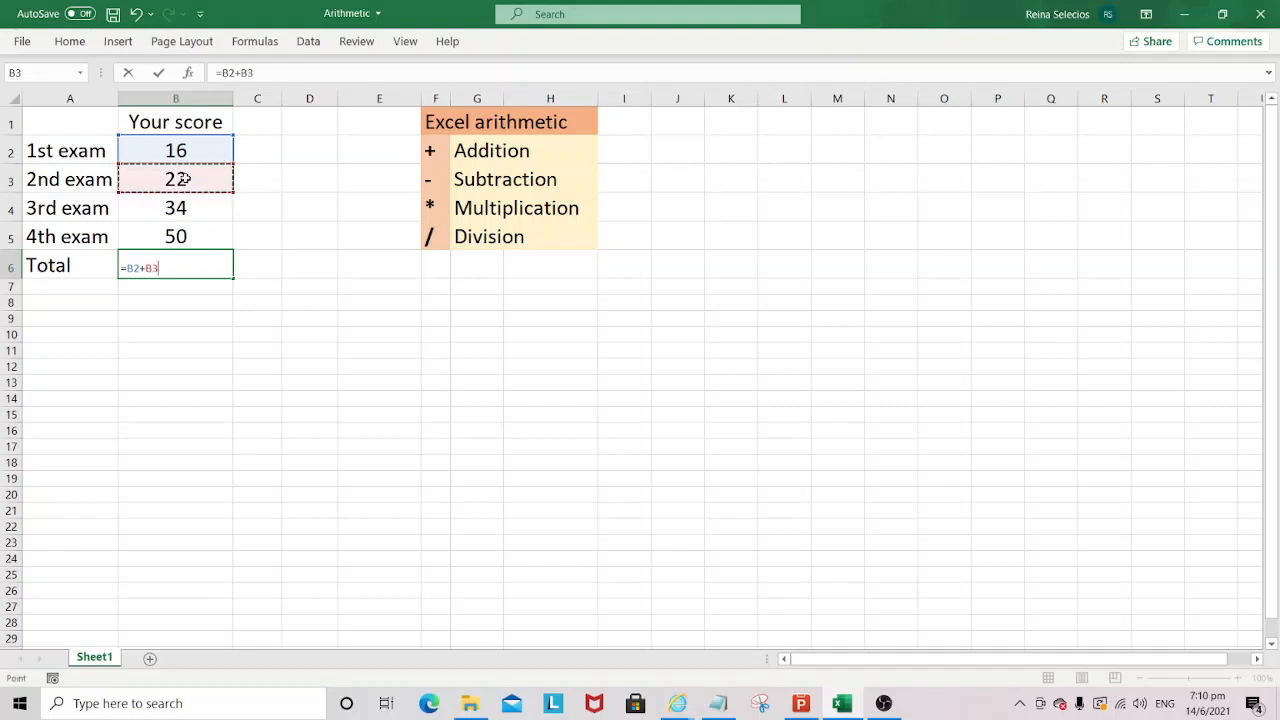
{"action": "type", "text": "+"}
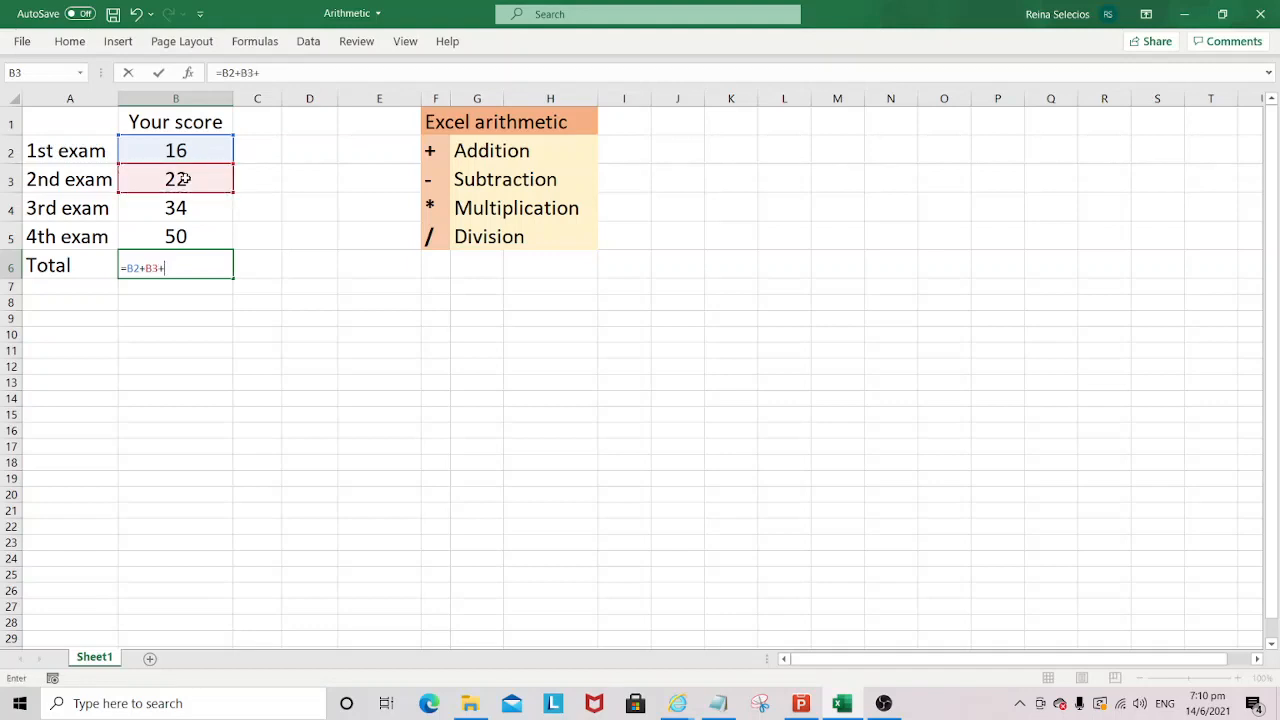
{"action": "left_click", "coordinate": [187, 207]}
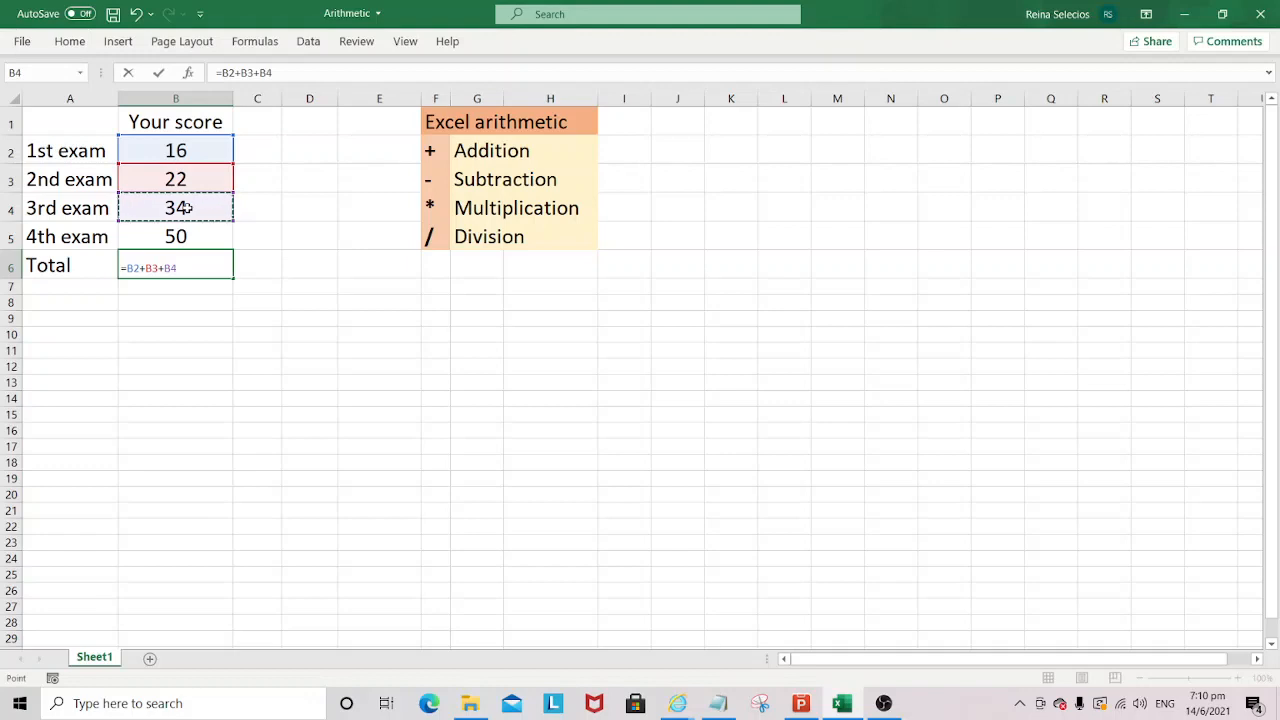
{"action": "type", "text": "+"}
{"action": "left_click", "coordinate": [181, 237]}
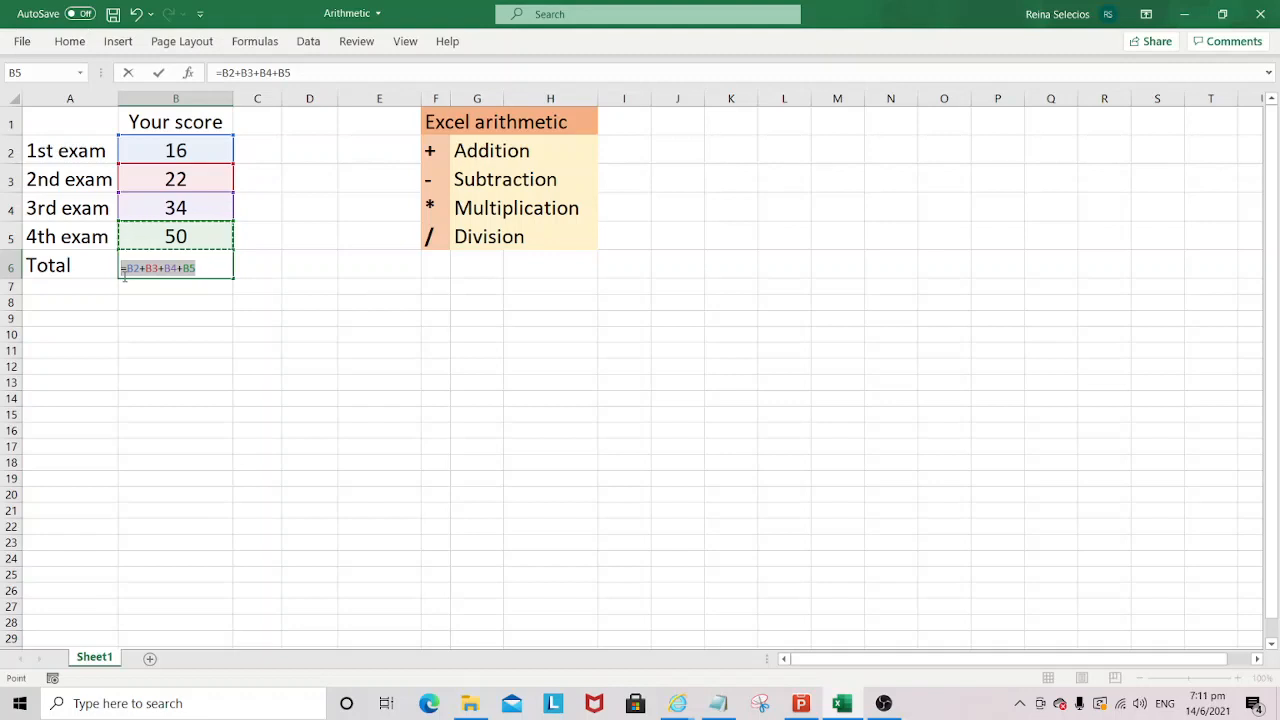
{"action": "left_click", "coordinate": [149, 270]}
{"action": "key", "text": "Return"}
{"action": "left_click", "coordinate": [186, 263]}
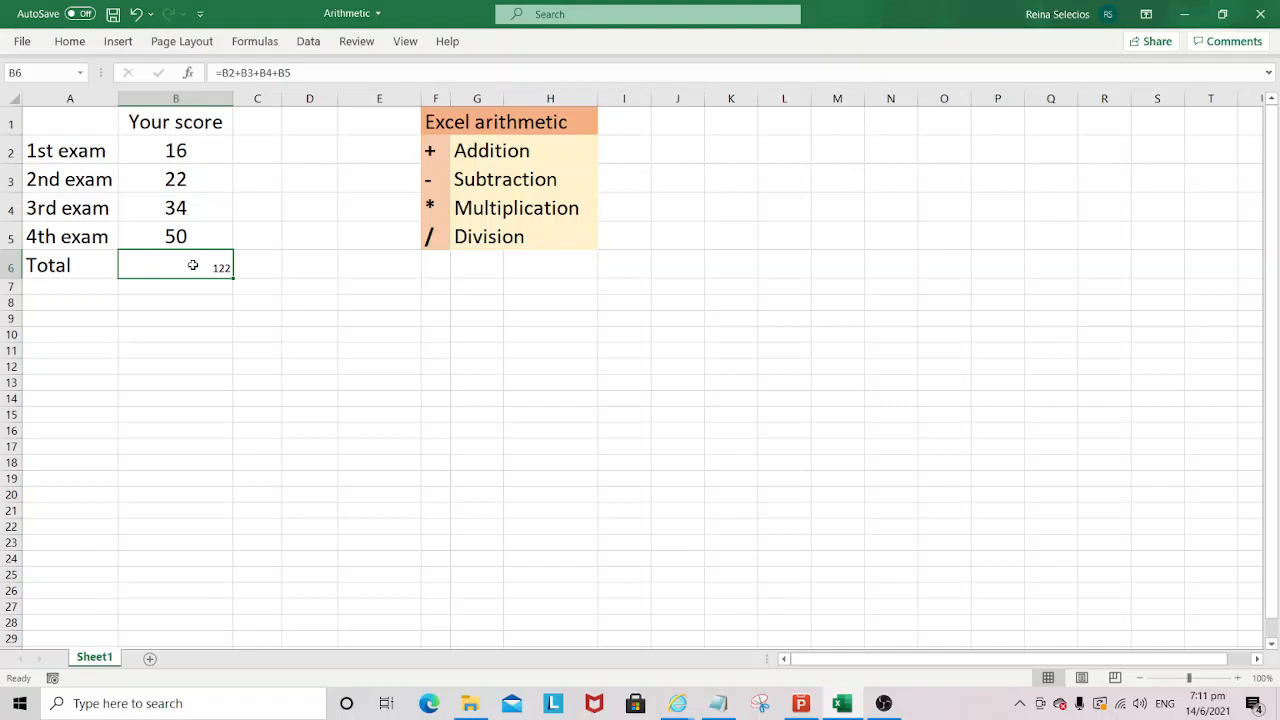
- Copy the formatting of the 4th exam score in B5 to the total in B6 with Format Painter
{"action": "left_click_drag", "start_coordinate": [200, 147], "coordinate": [171, 240]}
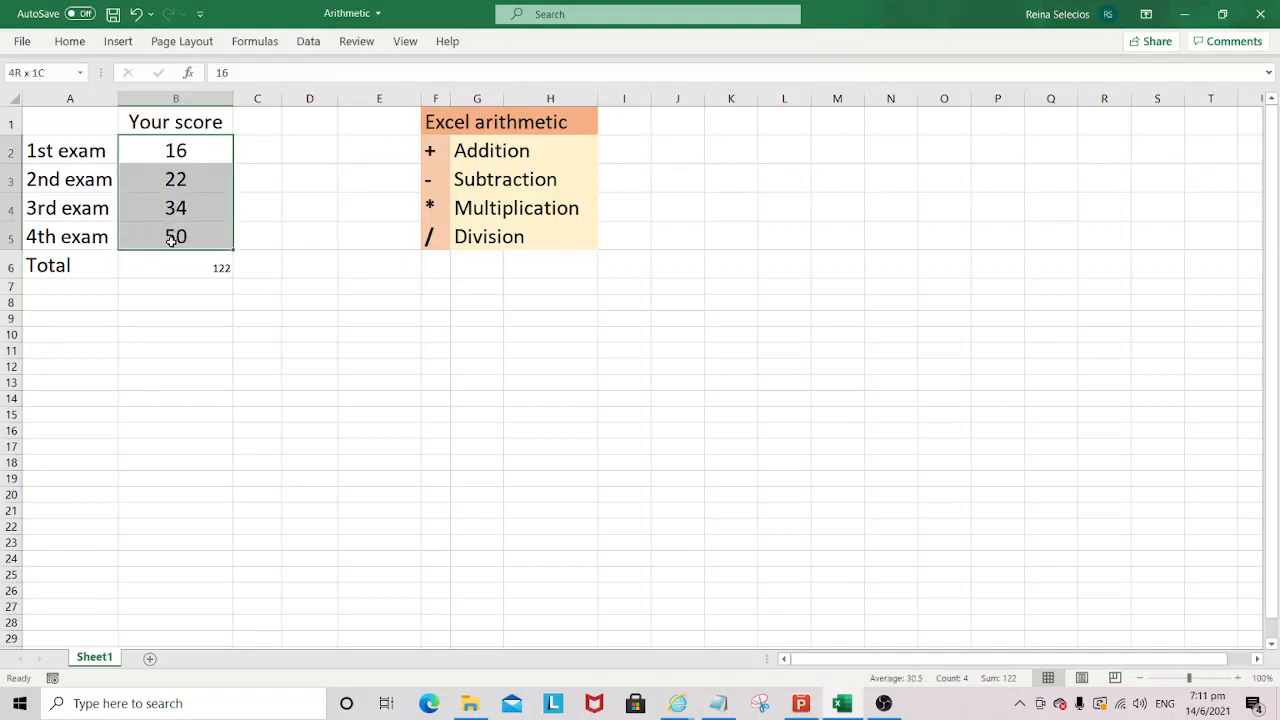
{"action": "left_click", "coordinate": [173, 240]}
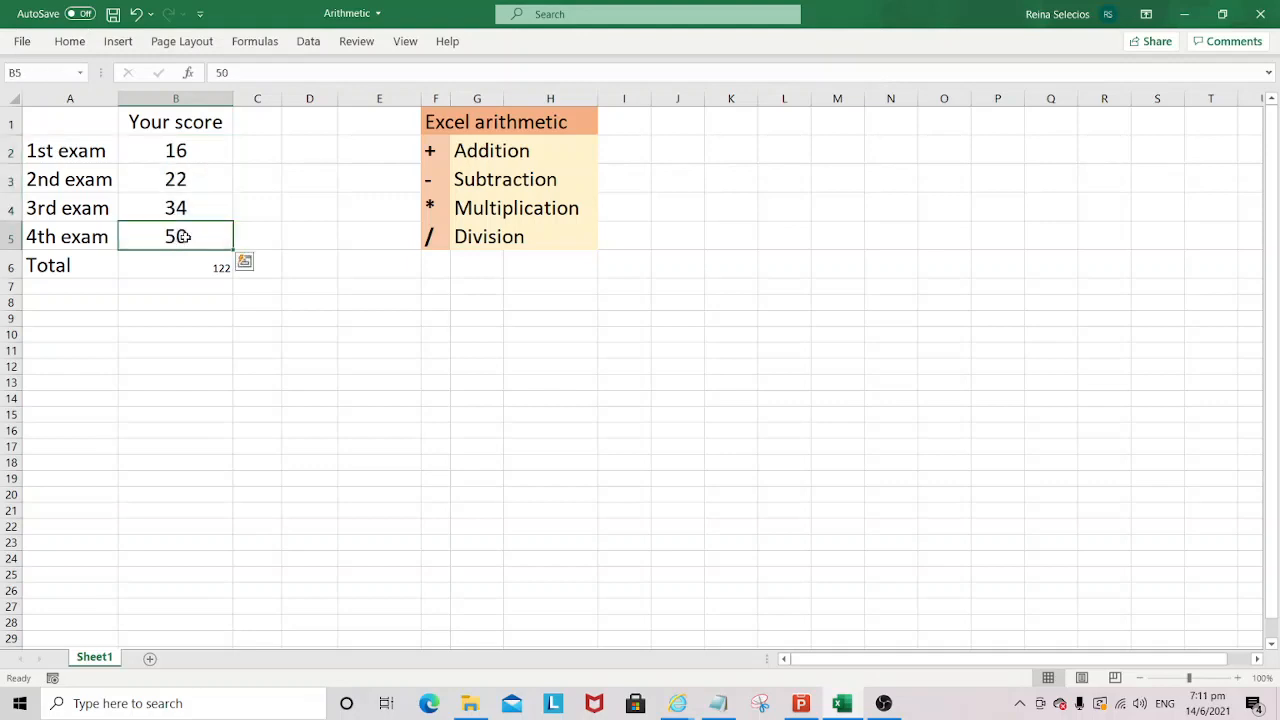
{"action": "left_click", "coordinate": [70, 42]}
{"action": "left_click", "coordinate": [73, 109]}
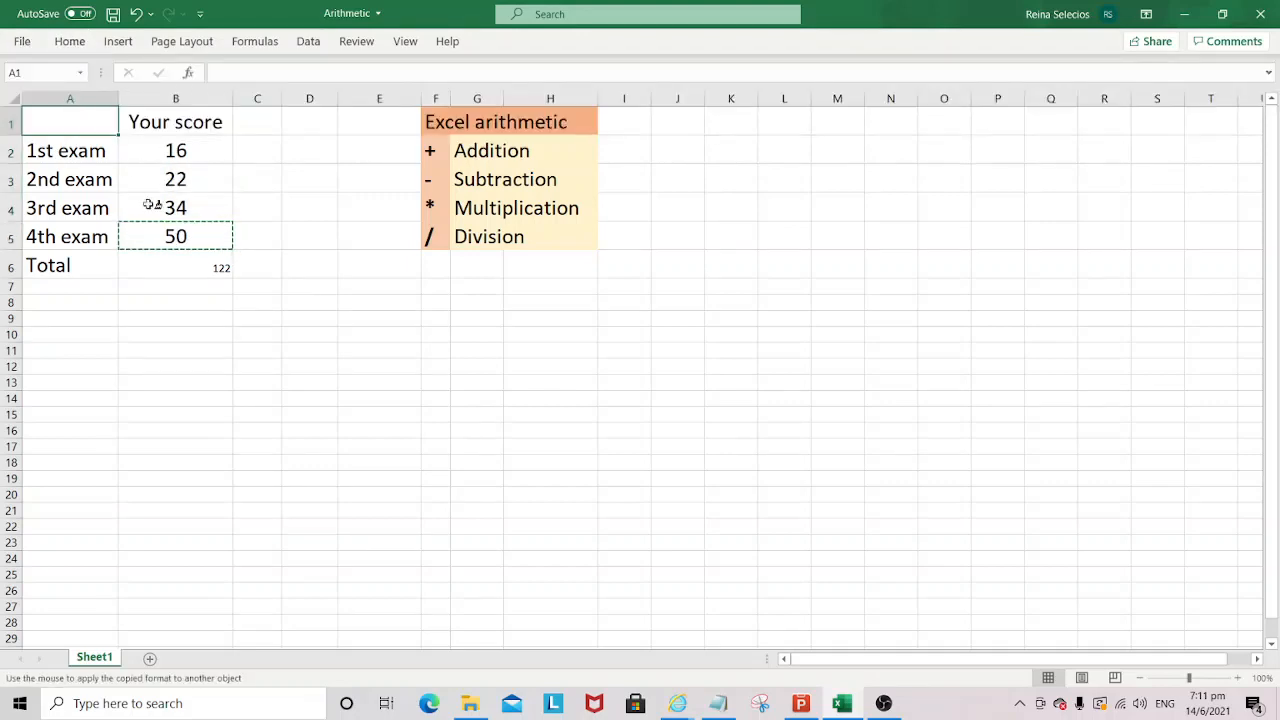
{"action": "left_click", "coordinate": [178, 265]}
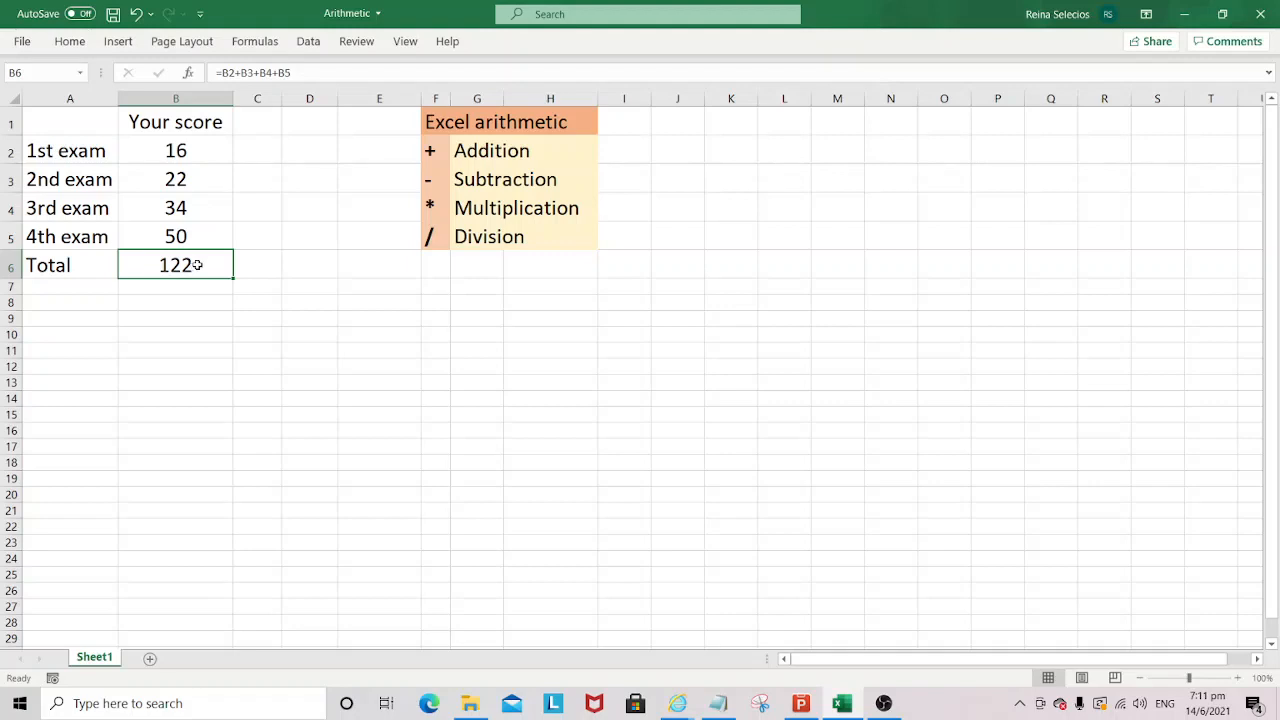
{"action": "left_click", "coordinate": [112, 290]}
{"action": "left_click", "coordinate": [170, 266]}
{"action": "left_click", "coordinate": [101, 287]}
{"action": "left_click", "coordinate": [186, 287]}
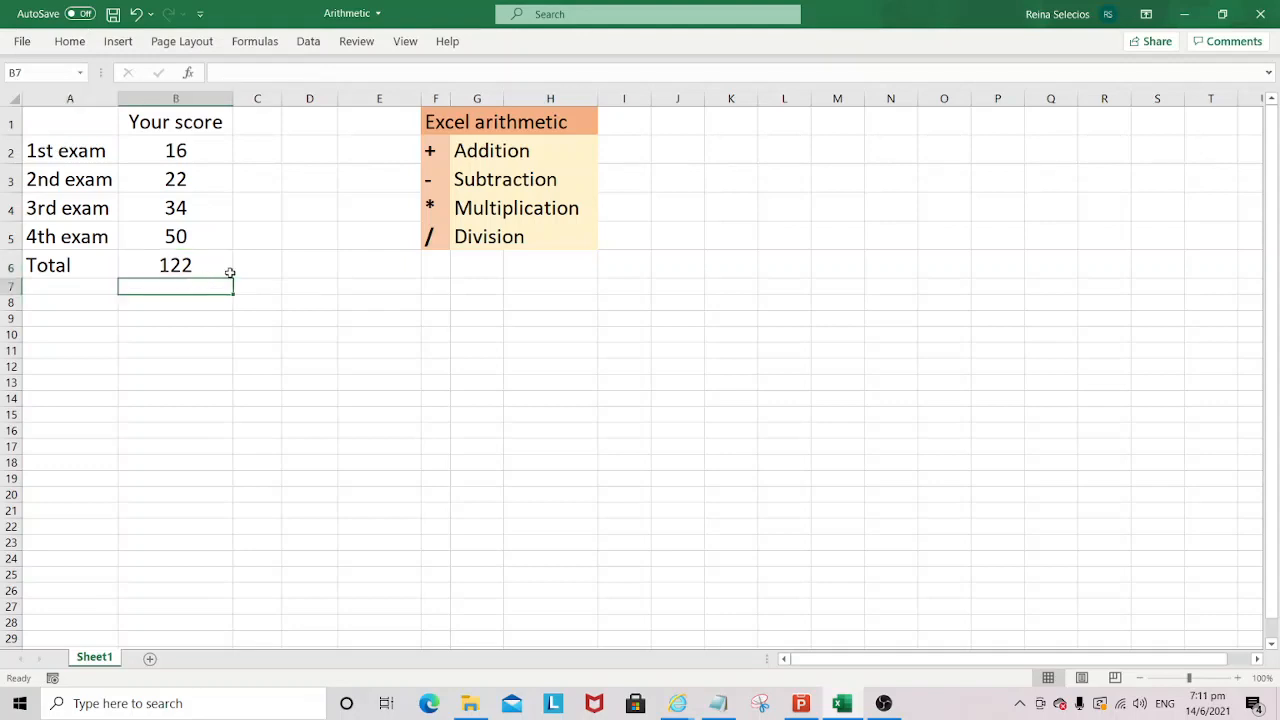
{"action": "left_click", "coordinate": [246, 266]}
{"action": "left_click", "coordinate": [195, 287]}
- Replace the formula in the total cell B6 with =SUM(B2:B5)
{"action": "left_click", "coordinate": [191, 265]}
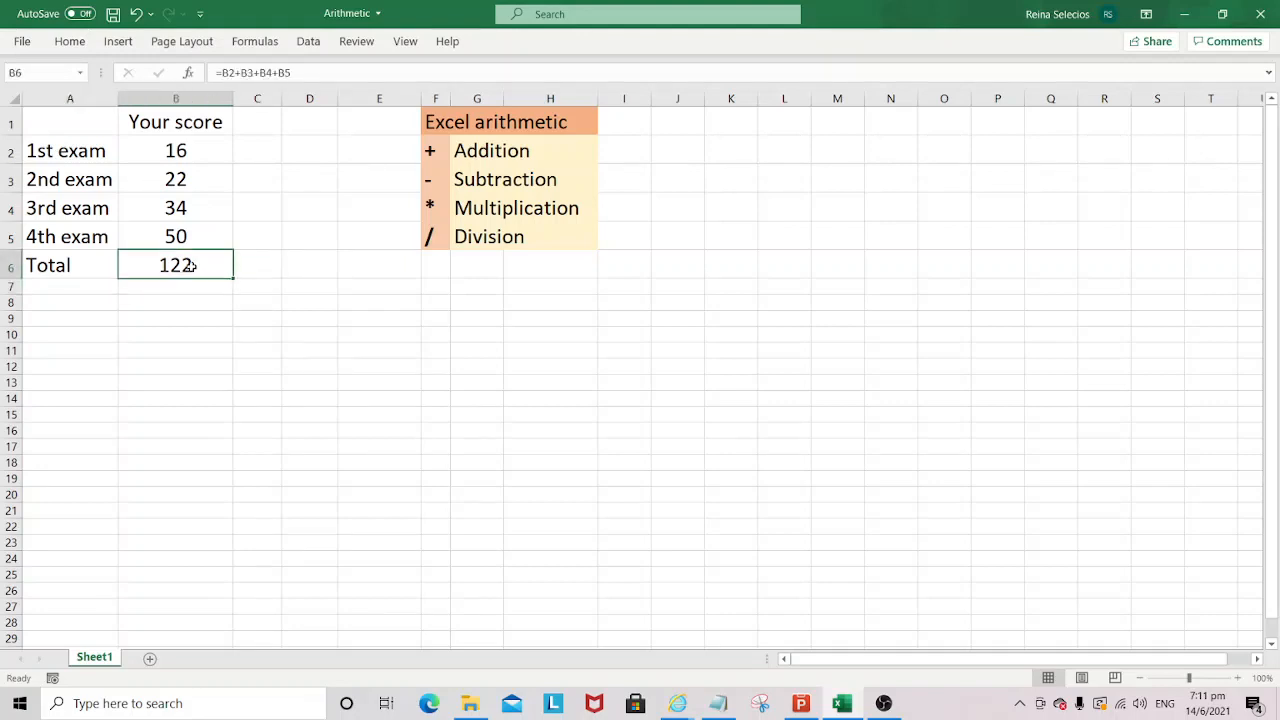
{"action": "key", "text": "Delete"}
{"action": "type", "text": "="}
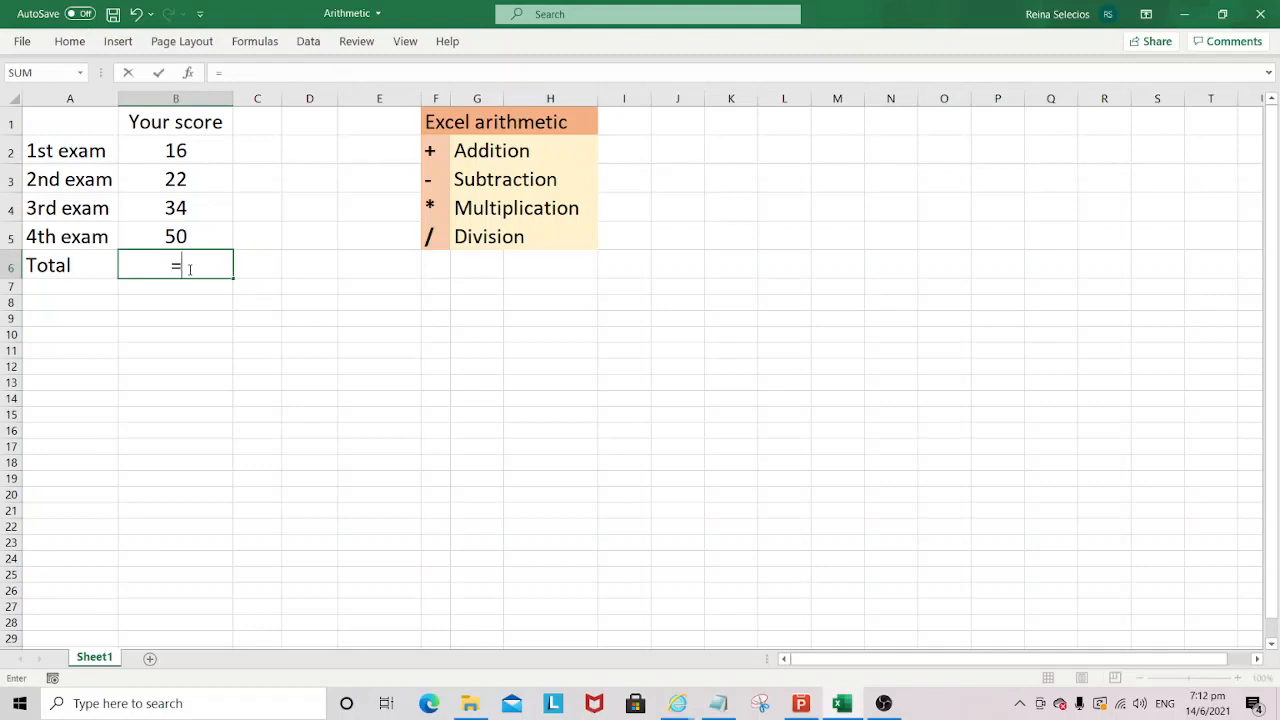
{"action": "type", "text": "s"}
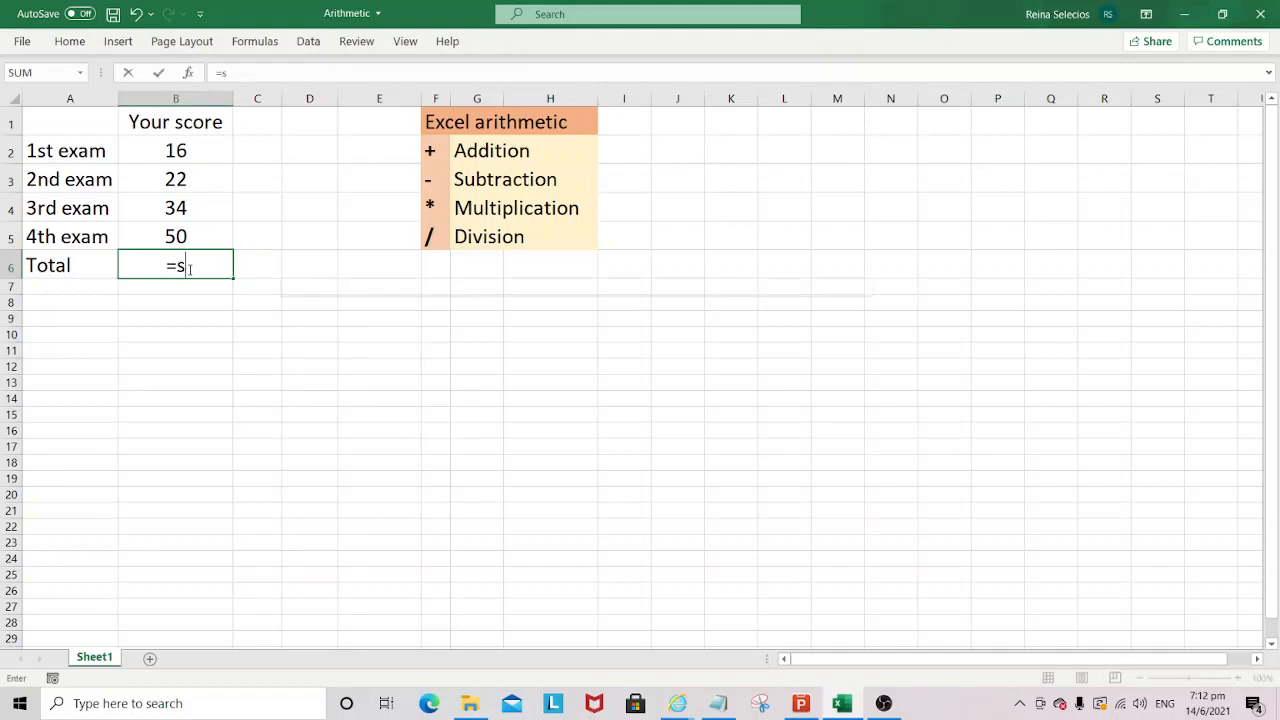
{"action": "type", "text": "um"}
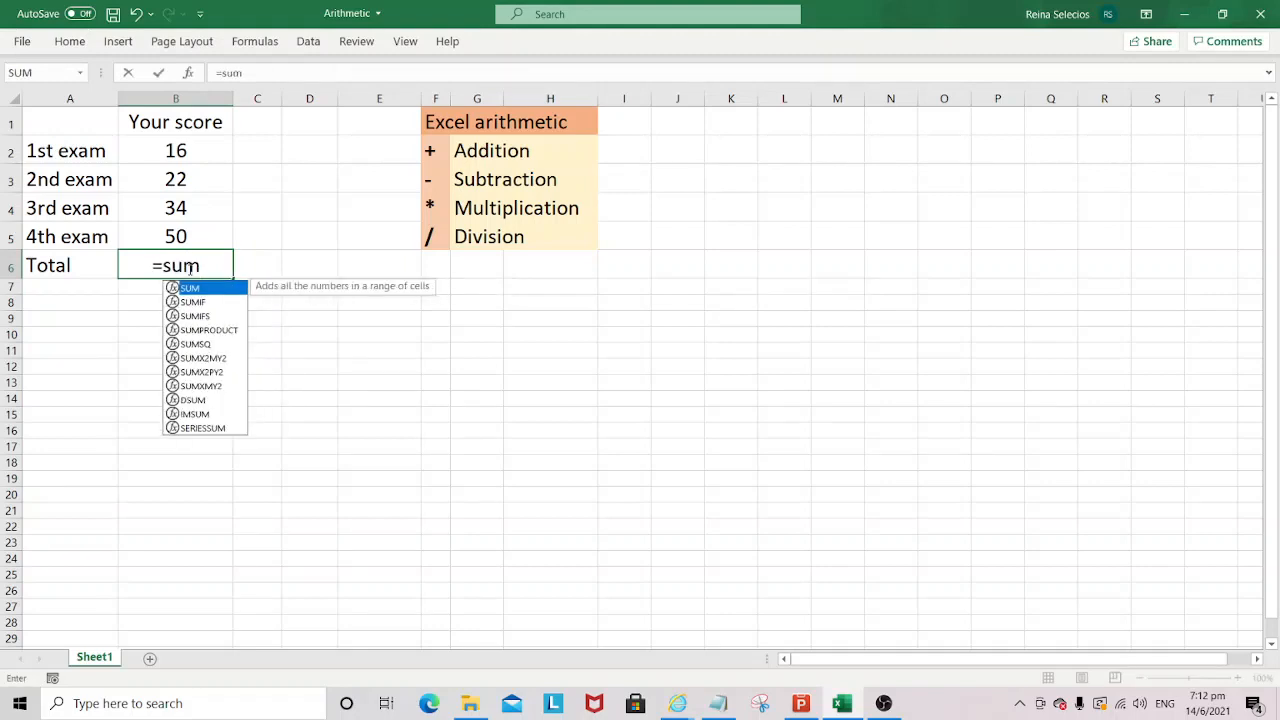
{"action": "type", "text": "("}
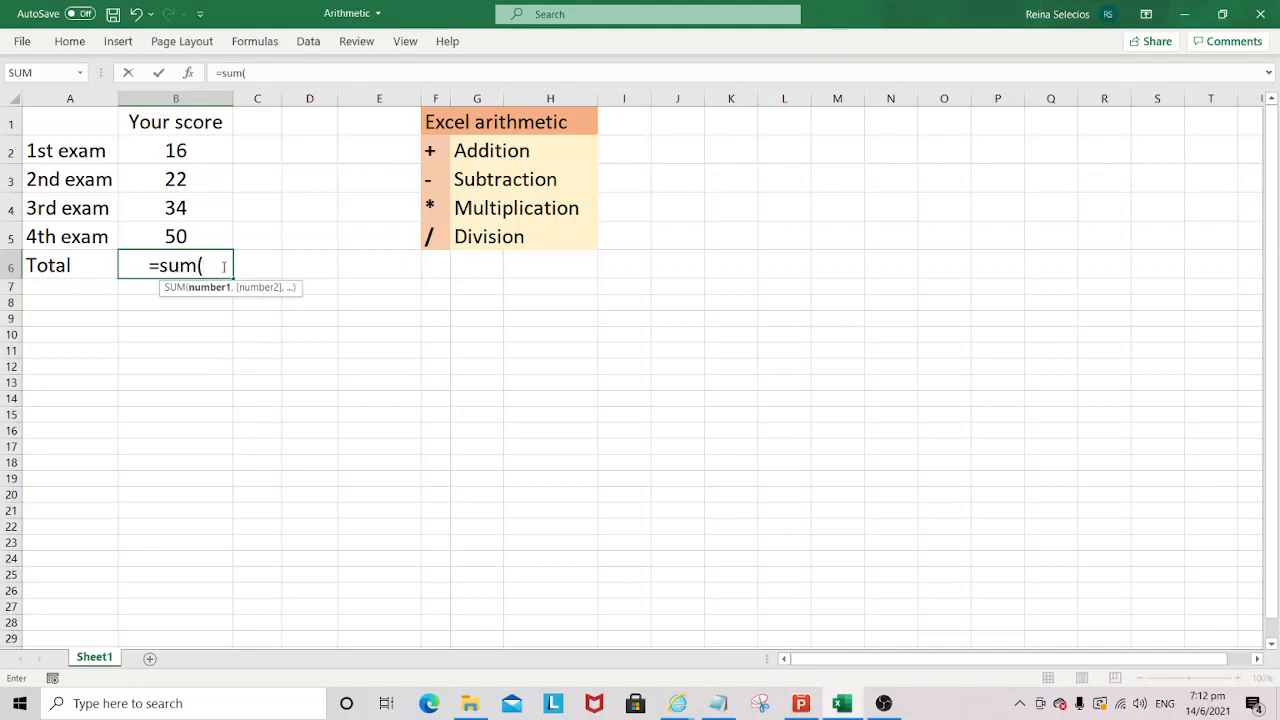
{"action": "left_click_drag", "start_coordinate": [210, 146], "coordinate": [213, 231]}
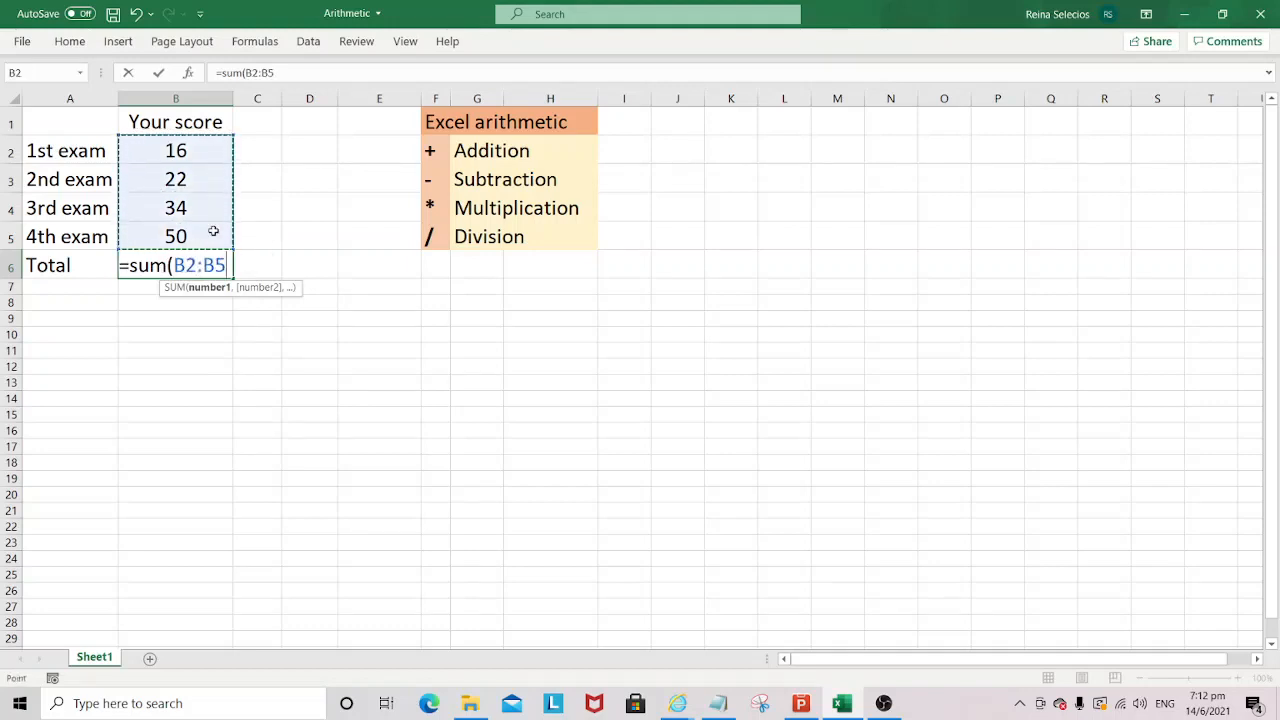
{"action": "type", "text": ")"}
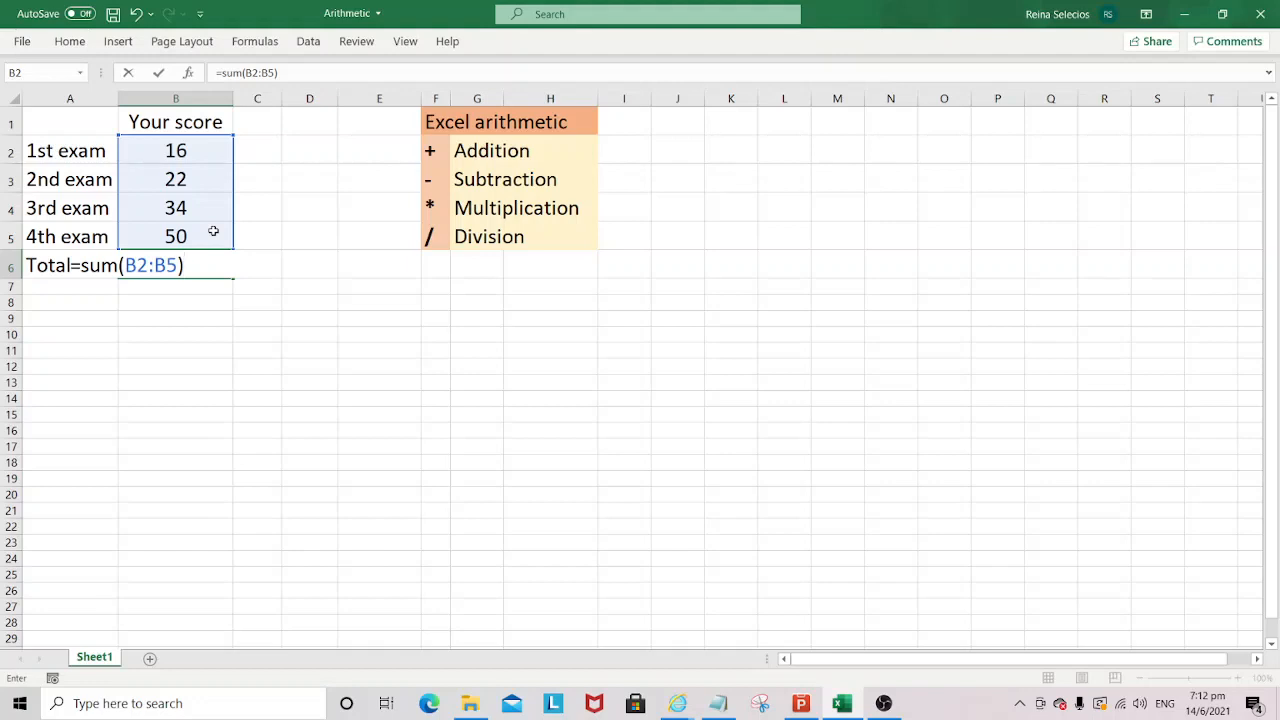
{"action": "key", "text": "Return"}
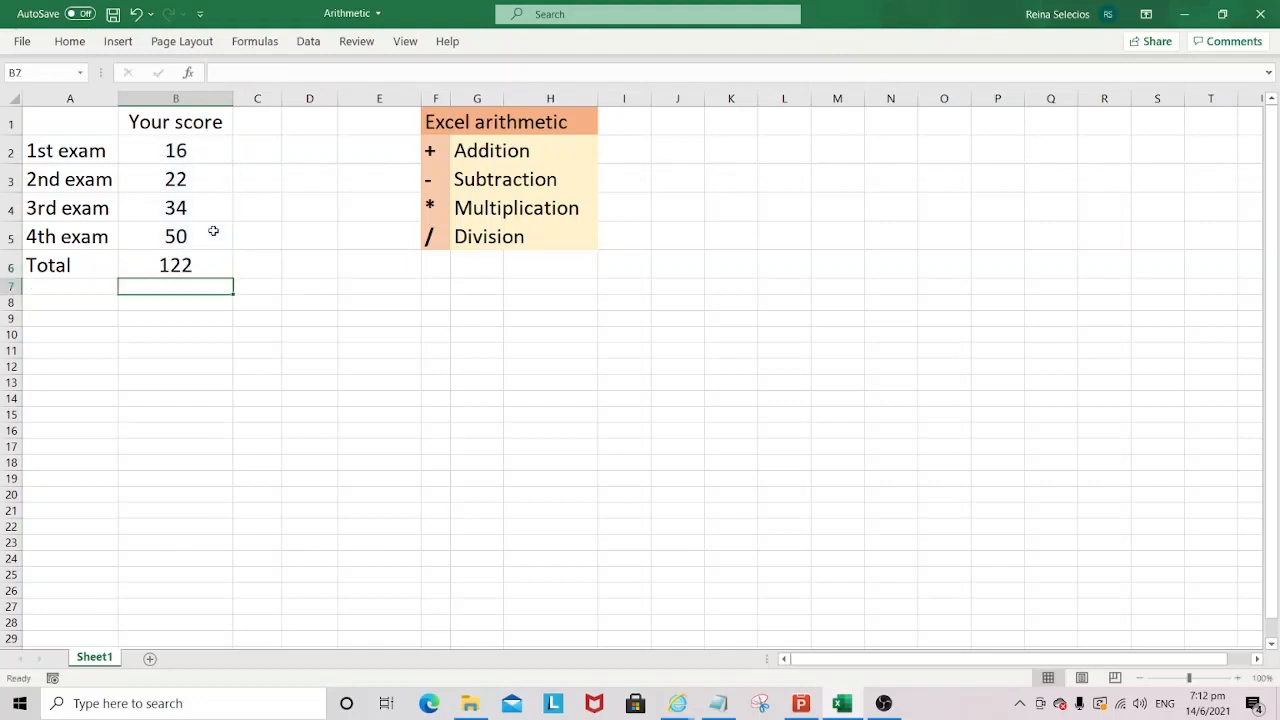
- Make the total score in cell B6 bold
{"action": "left_click", "coordinate": [195, 264]}
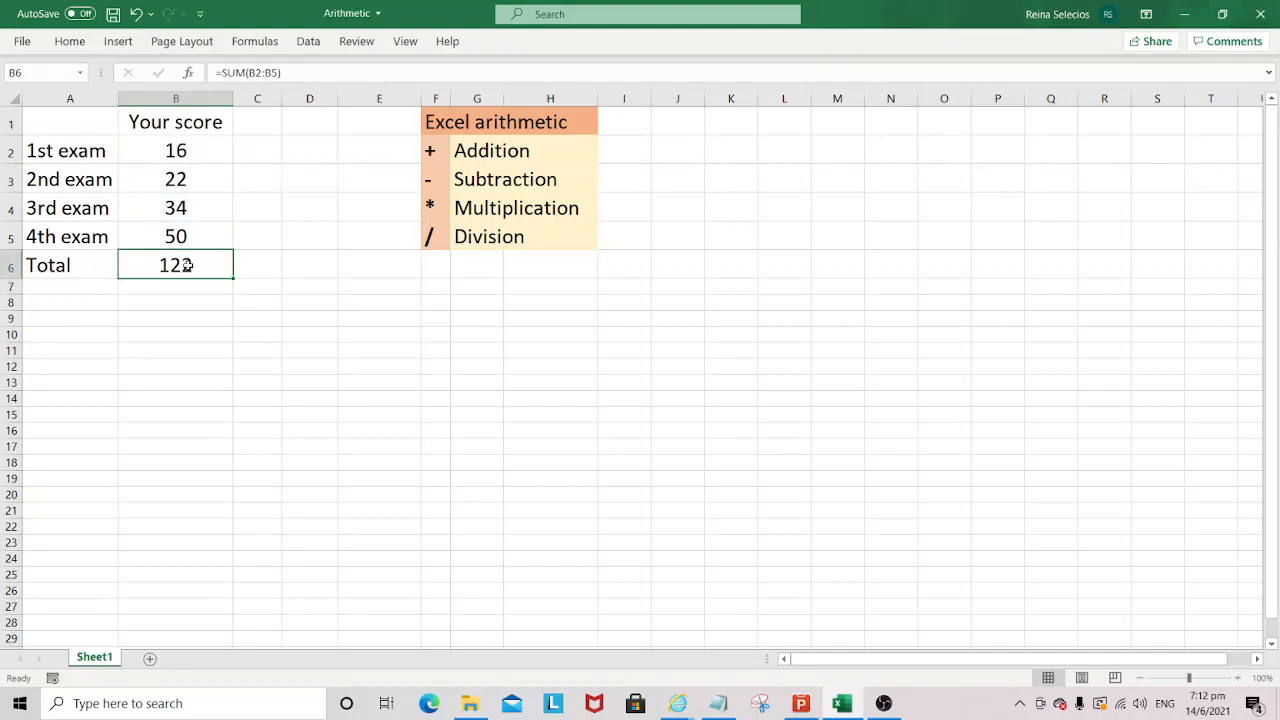
{"action": "key", "text": "ctrl+b"}
{"action": "left_click", "coordinate": [212, 289]}
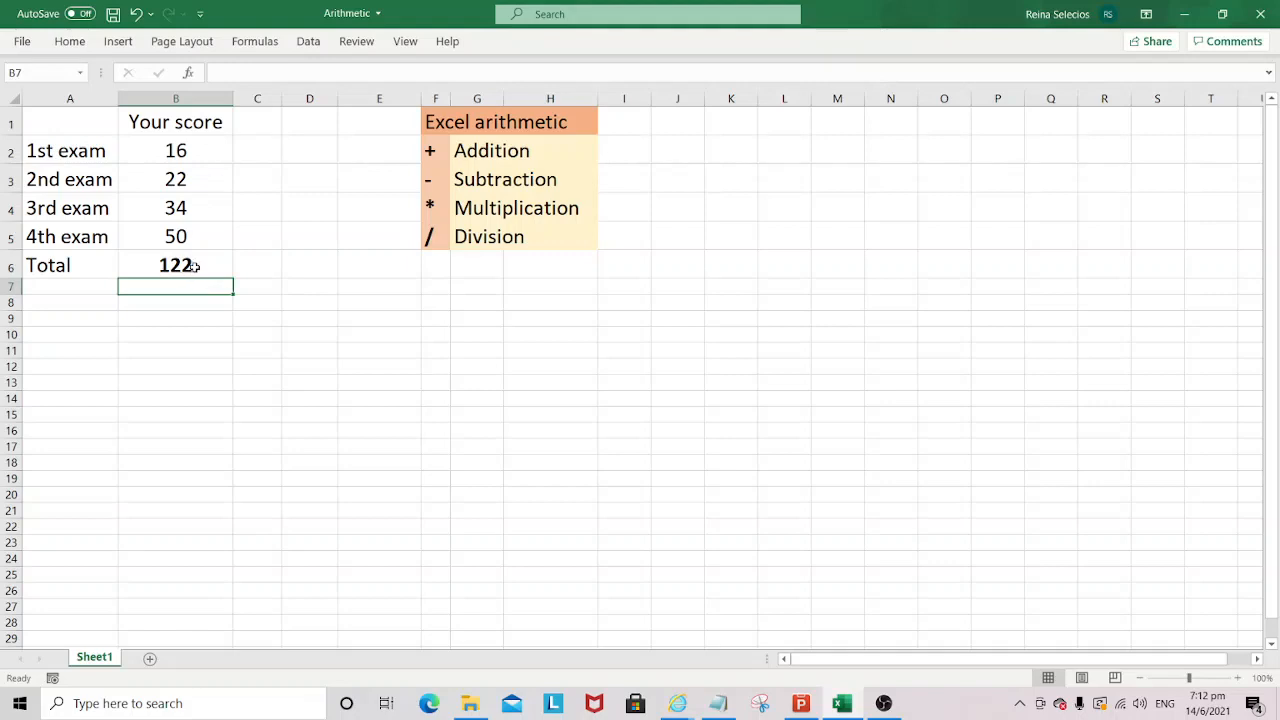
{"action": "left_click", "coordinate": [194, 266]}
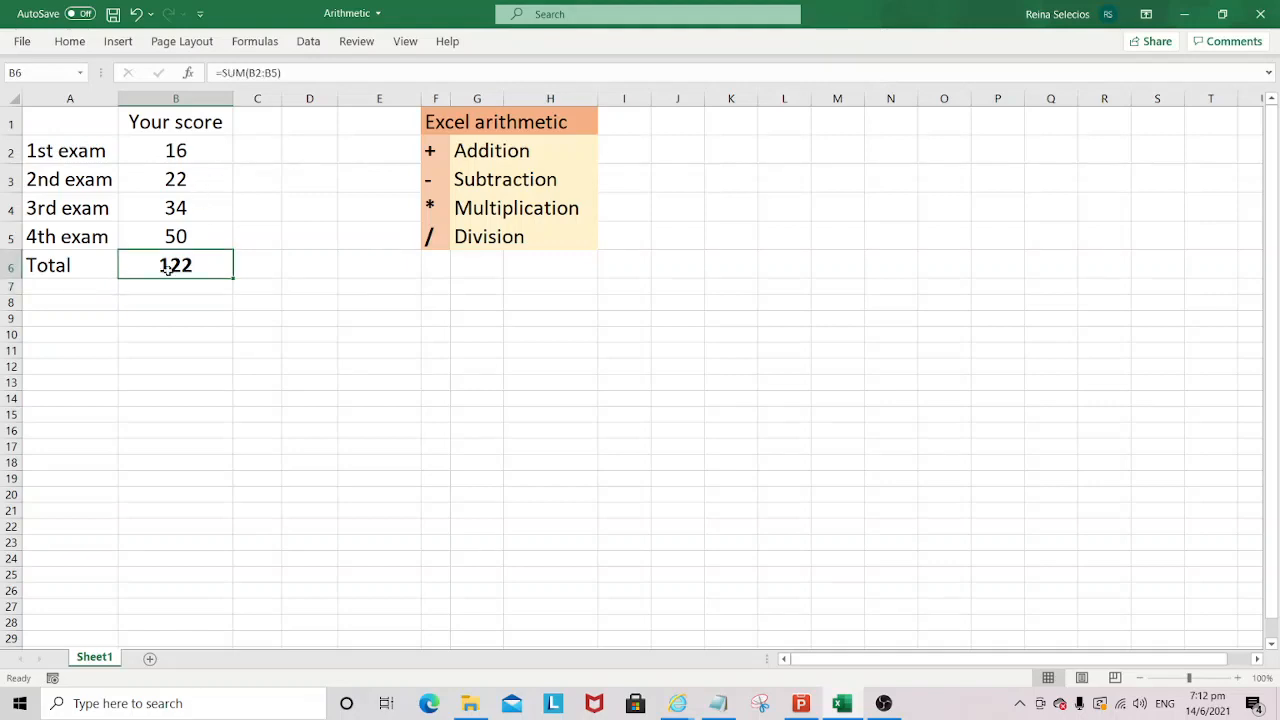
{"action": "left_click", "coordinate": [181, 151]}
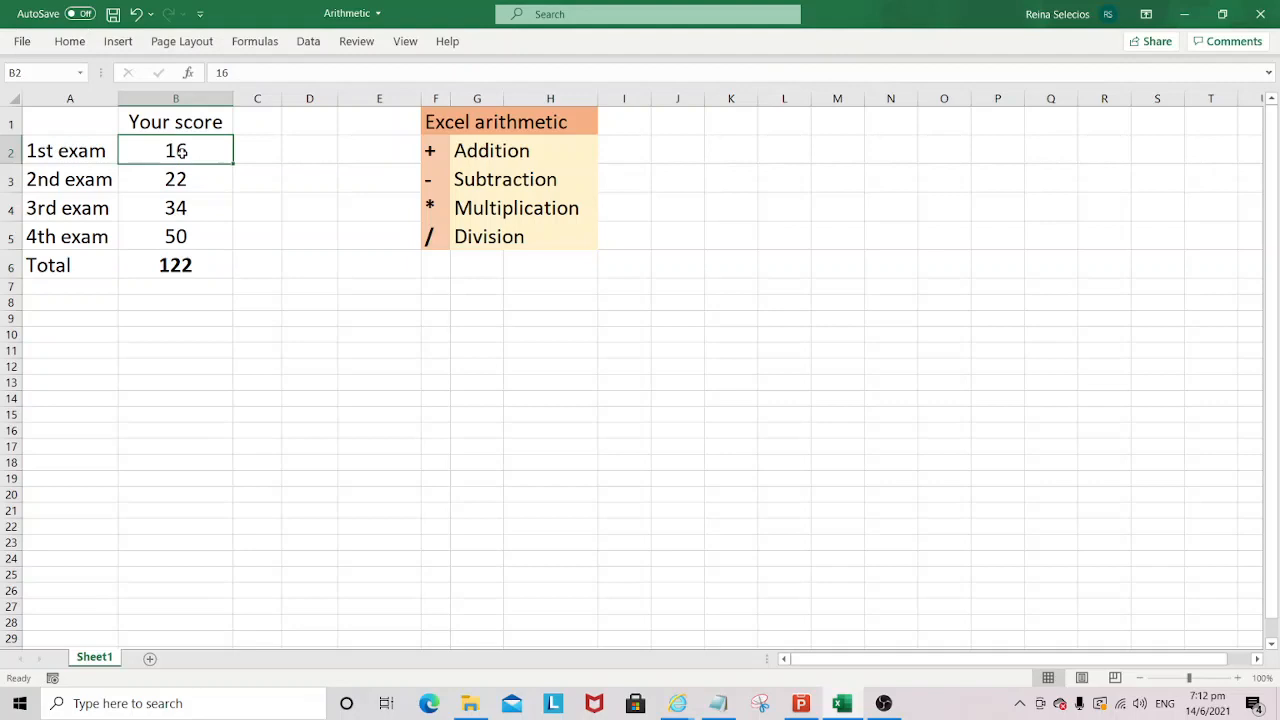
{"action": "left_click", "coordinate": [198, 269]}
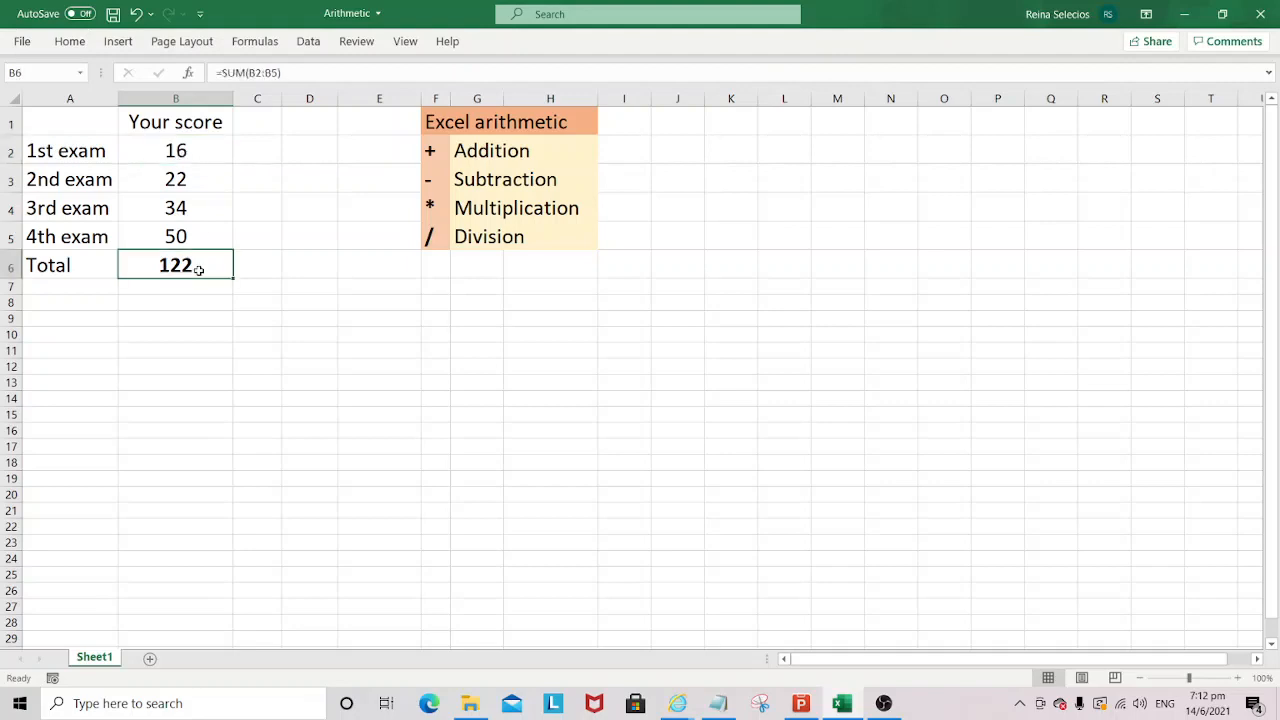
{"action": "left_click", "coordinate": [181, 151]}
- Enter the label "Less 1st exam" in cell A7 below Total
{"action": "left_click", "coordinate": [90, 291]}
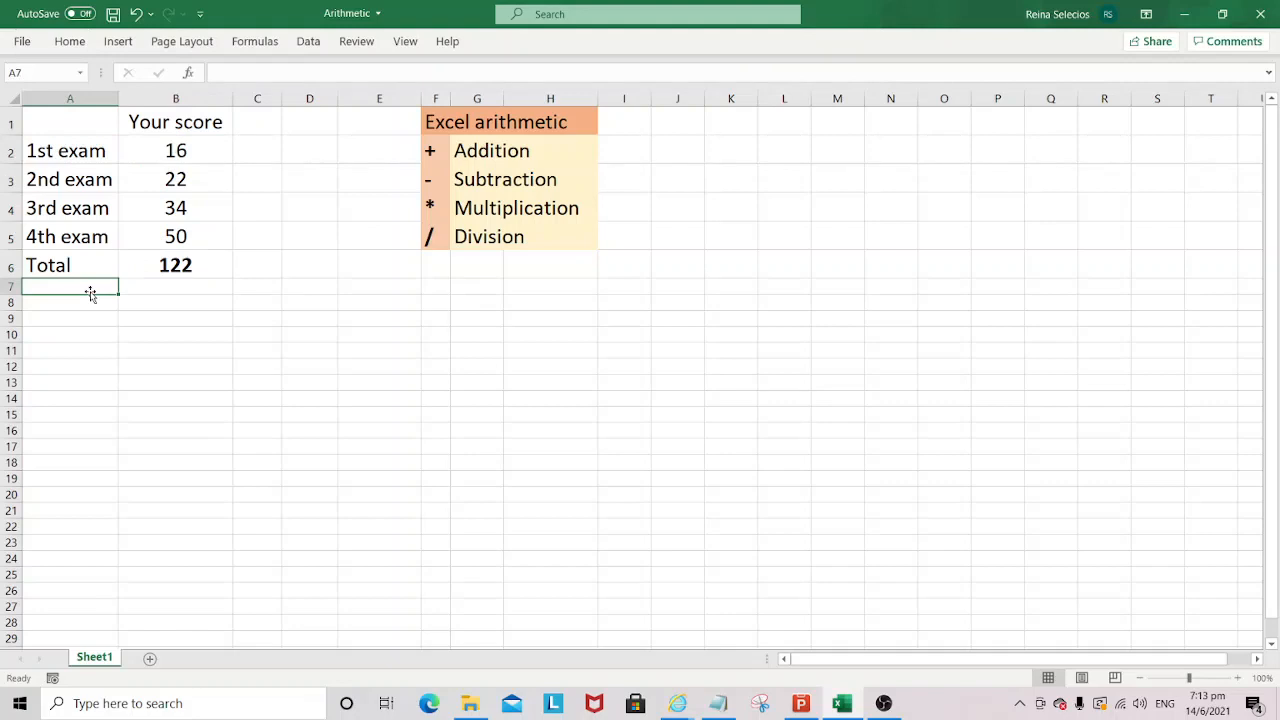
{"action": "type", "text": "Less"}
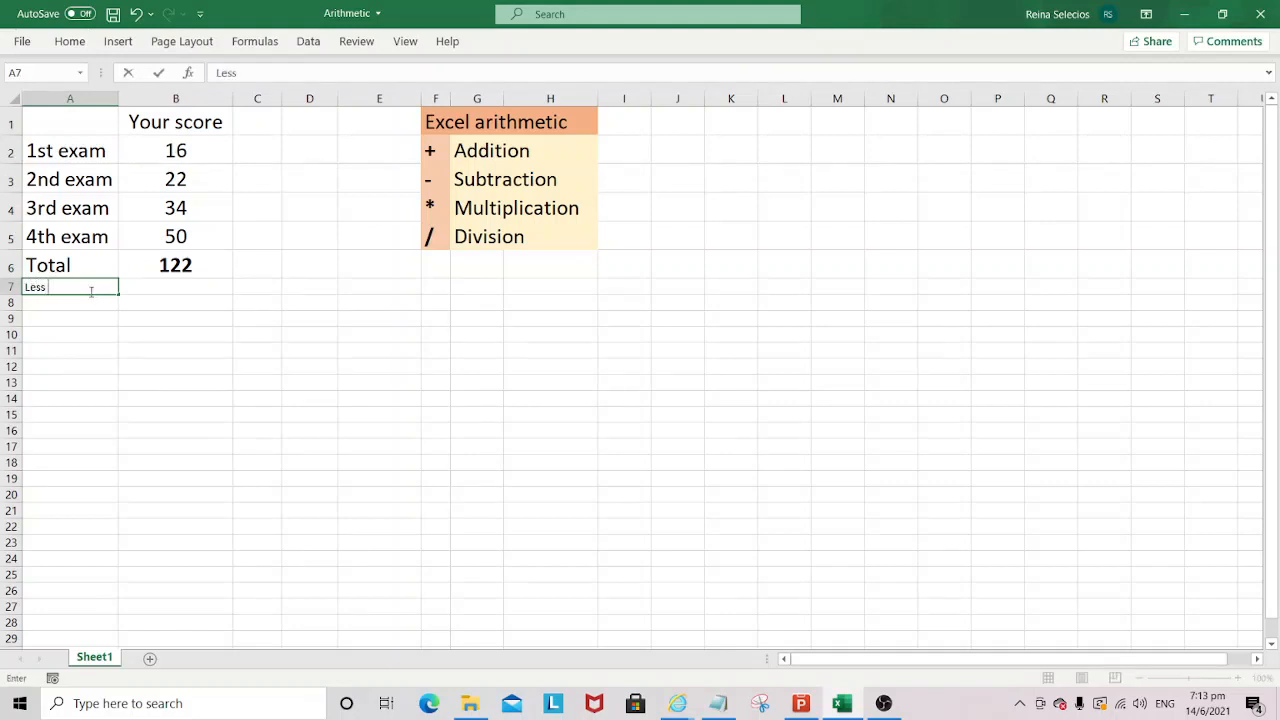
{"action": "type", "text": " 1st exam"}
{"action": "key", "text": "Return"}
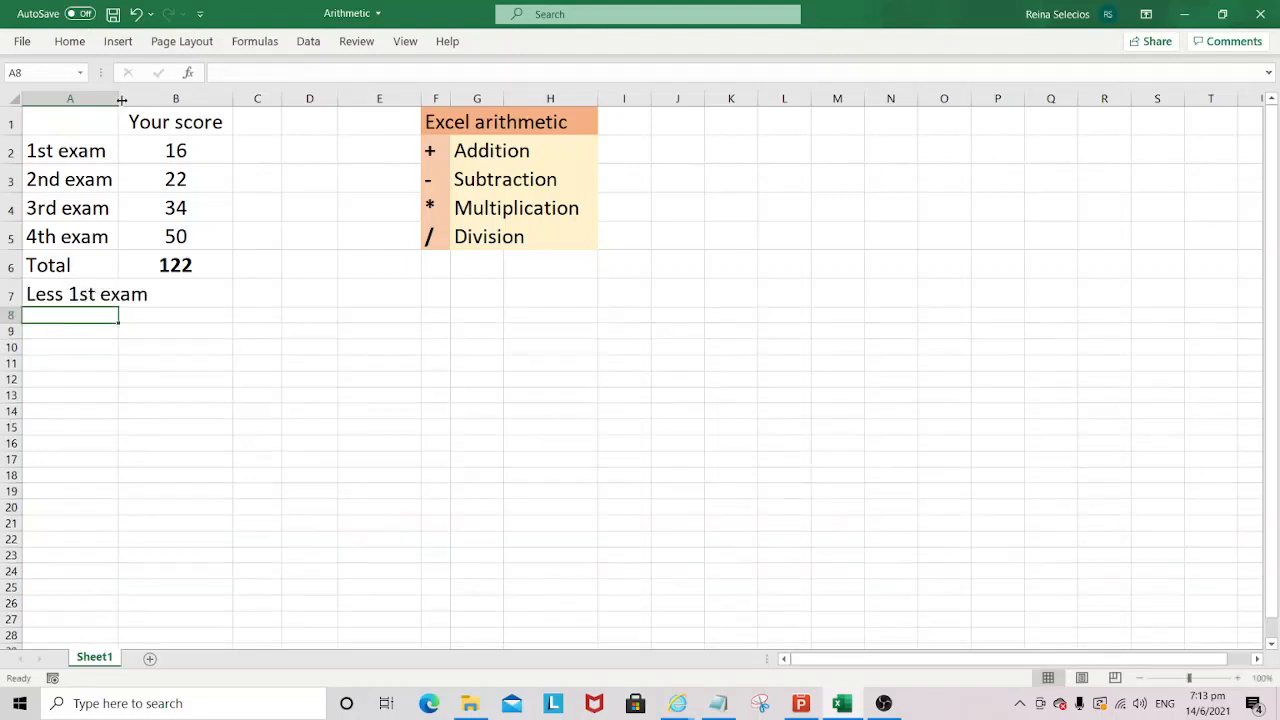
- Widen column A to fit the "Less 1st exam" label and enter the formula =B6-B2 in cell B7
{"action": "left_click_drag", "start_coordinate": [121, 100], "coordinate": [168, 100]}
{"action": "left_click", "coordinate": [246, 297]}
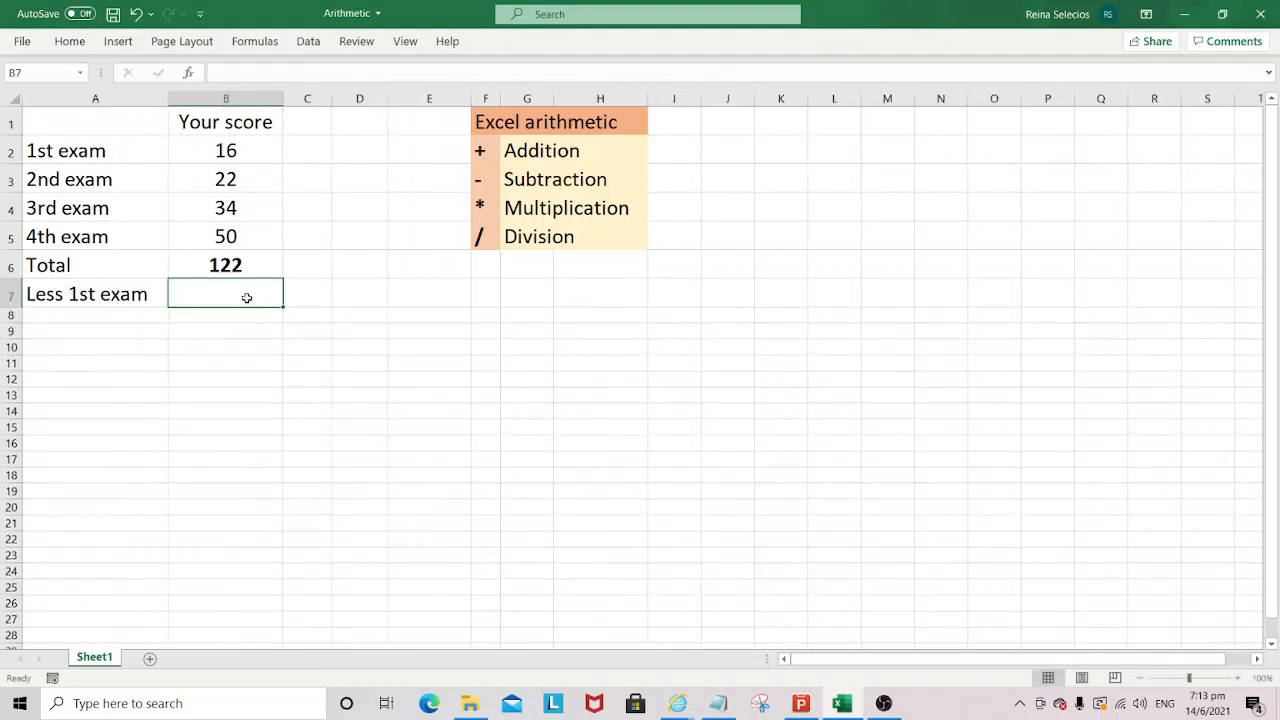
{"action": "type", "text": "="}
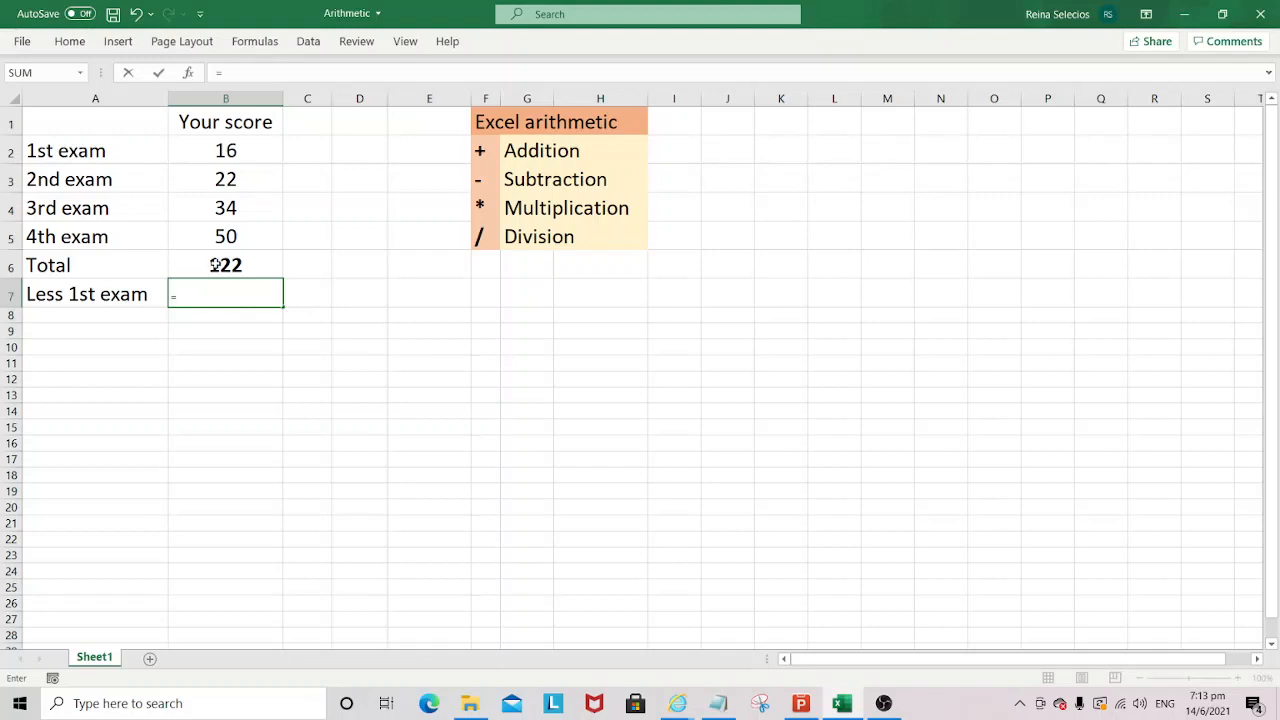
{"action": "left_click", "coordinate": [213, 264]}
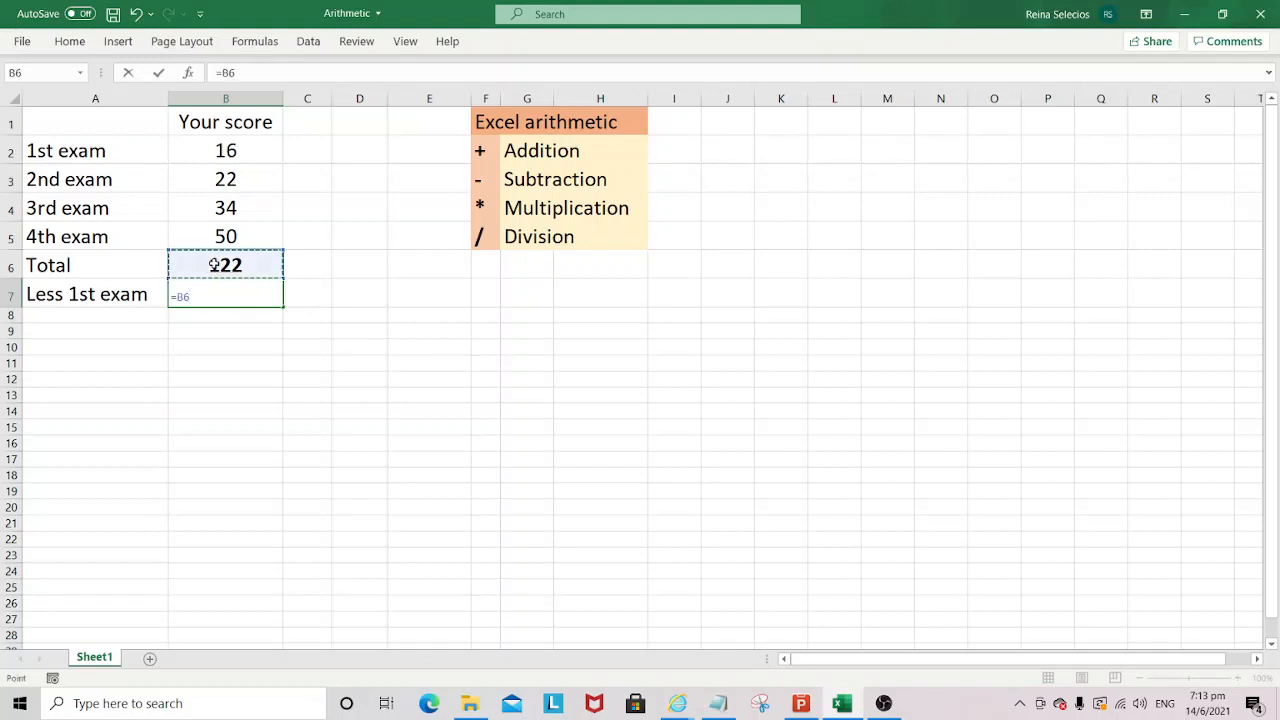
{"action": "type", "text": "-"}
{"action": "left_click", "coordinate": [240, 150]}
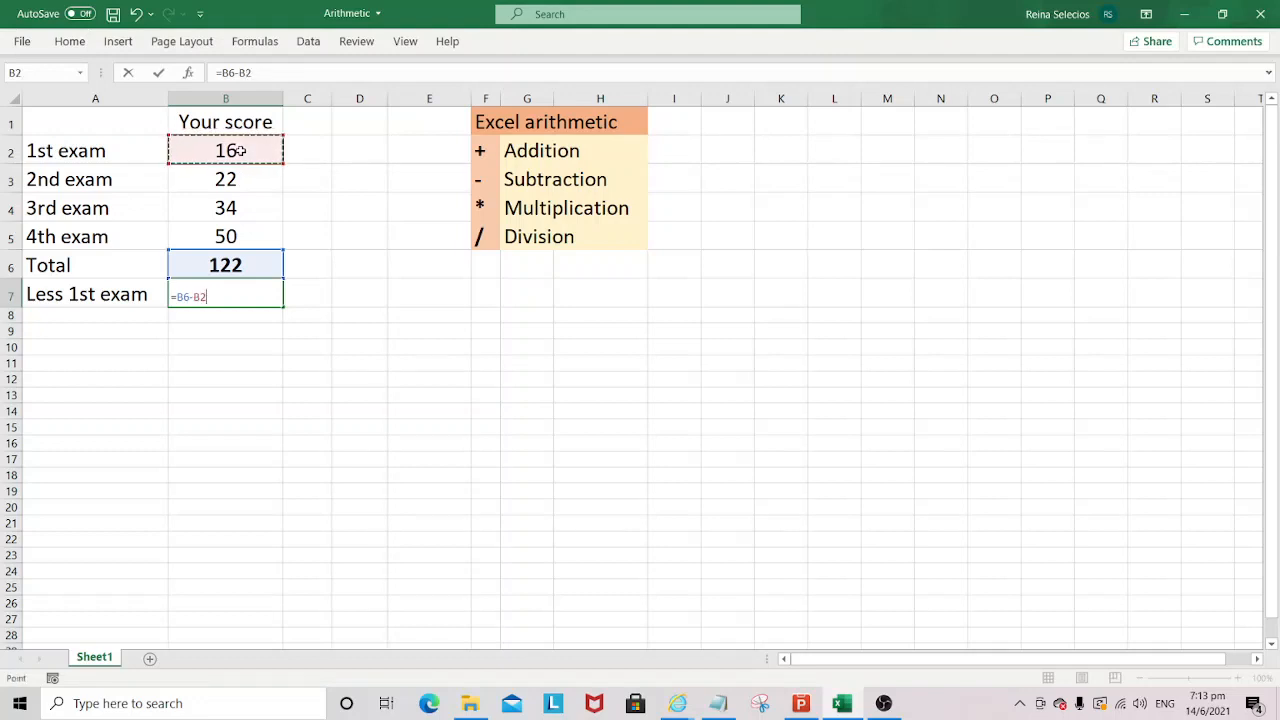
{"action": "key", "text": "Return"}
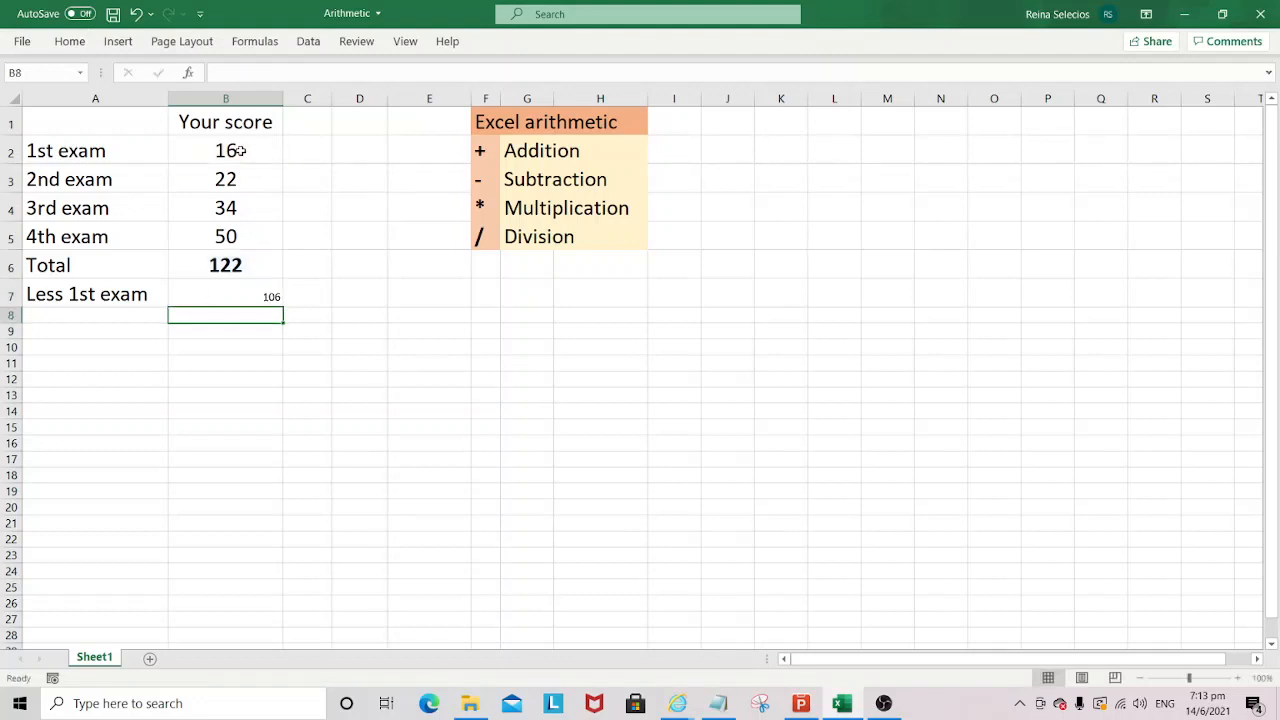
- Center the subtraction result in cell B7 horizontally
{"action": "left_click", "coordinate": [250, 290]}
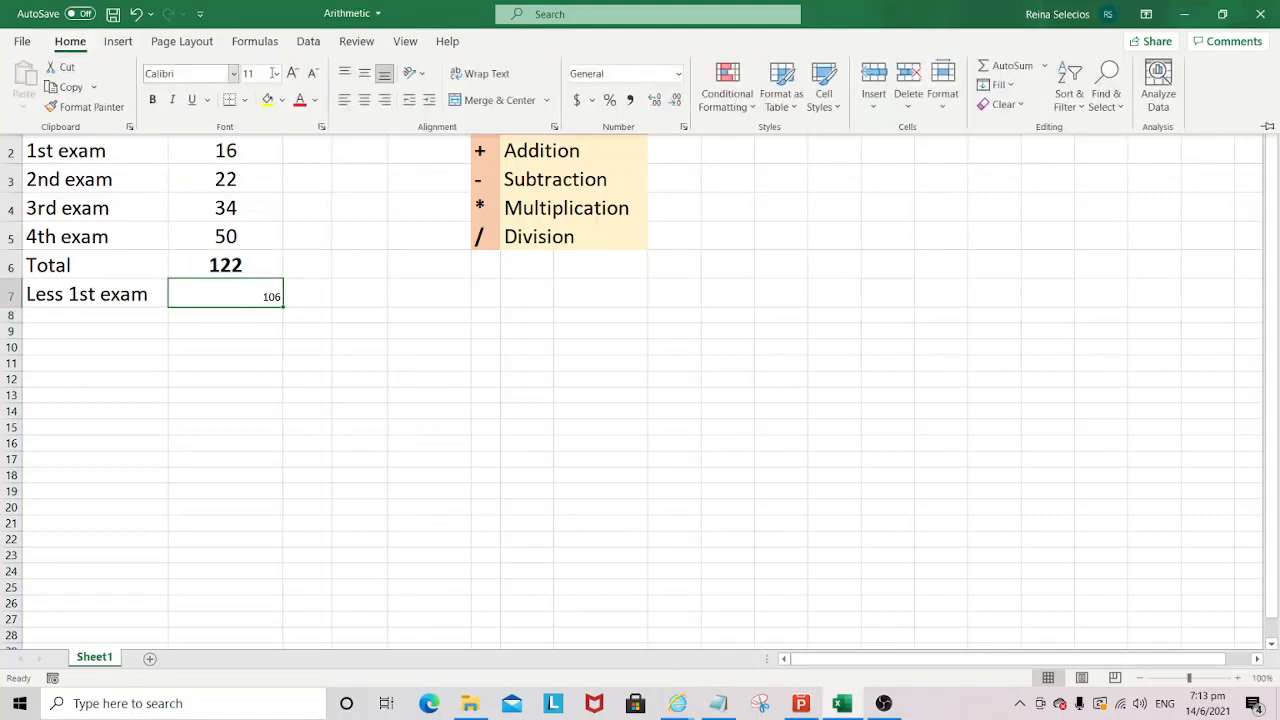
{"action": "left_click", "coordinate": [364, 100]}
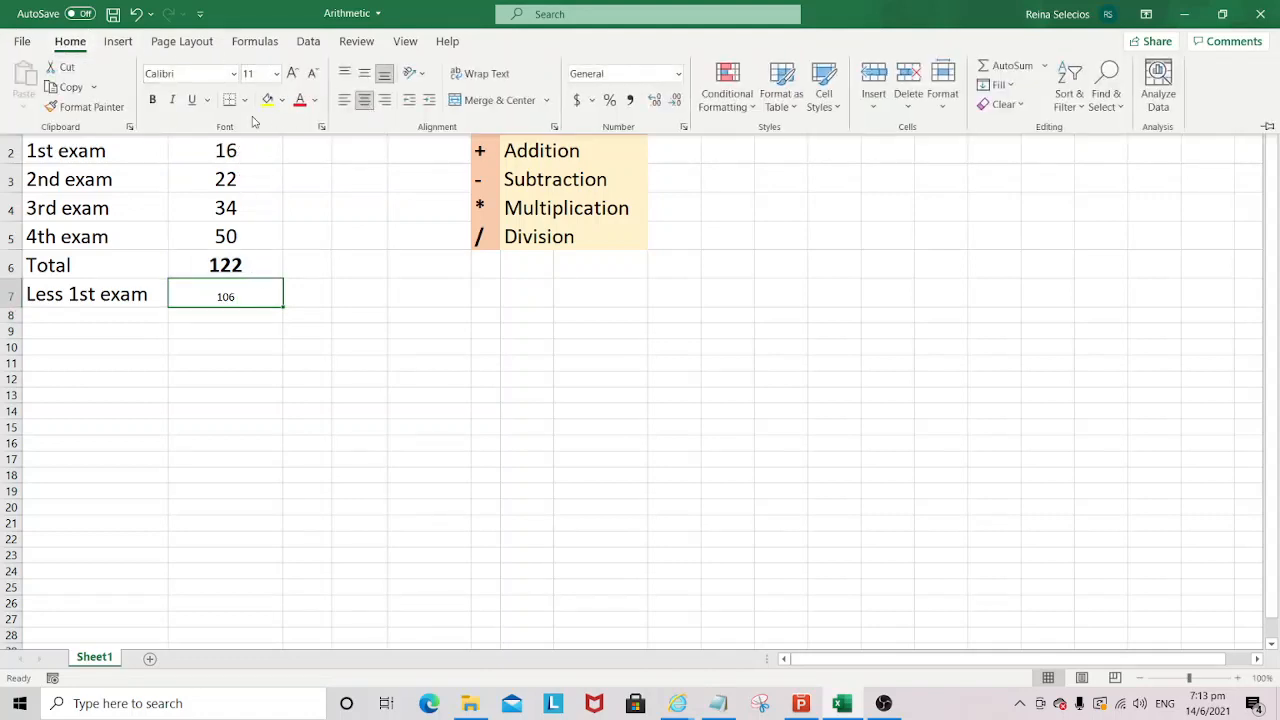
{"action": "left_click", "coordinate": [346, 252]}
{"action": "left_click", "coordinate": [263, 331]}
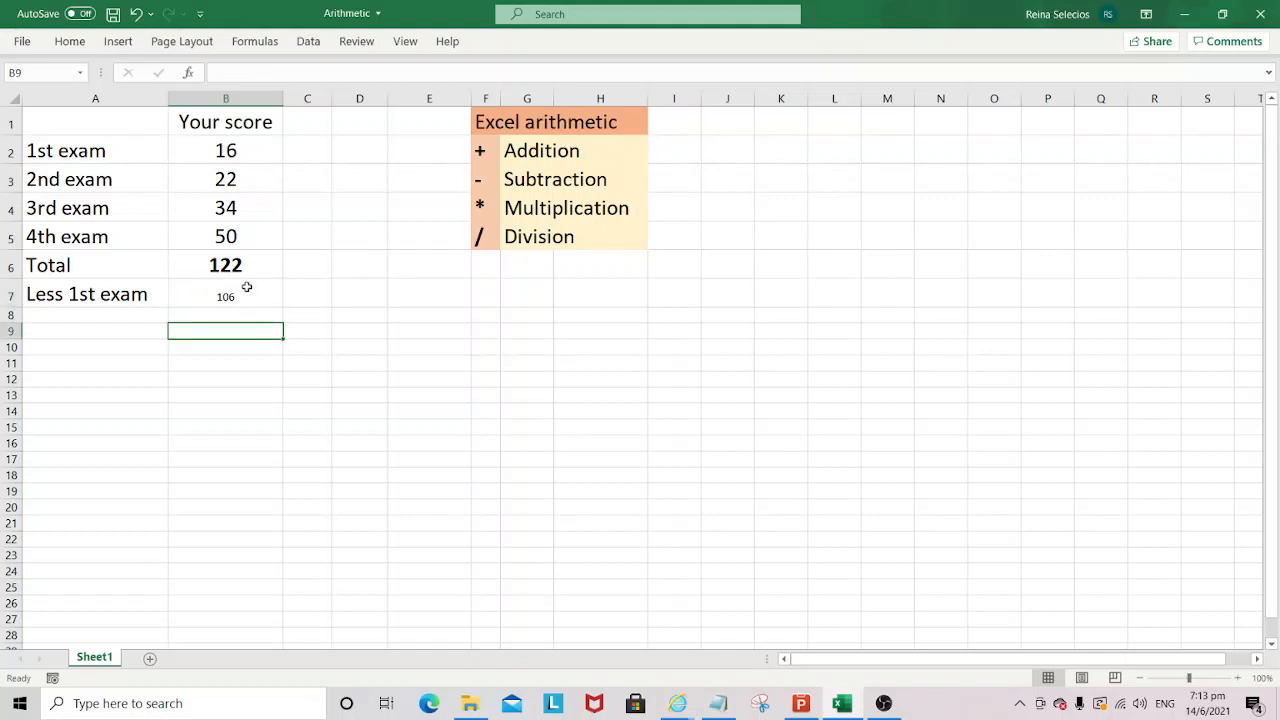
- Copy the formatting of the total in B6 to the subtraction result in B7 with Format Painter
{"action": "left_click", "coordinate": [249, 288]}
{"action": "left_click", "coordinate": [243, 262]}
{"action": "left_click", "coordinate": [70, 41]}
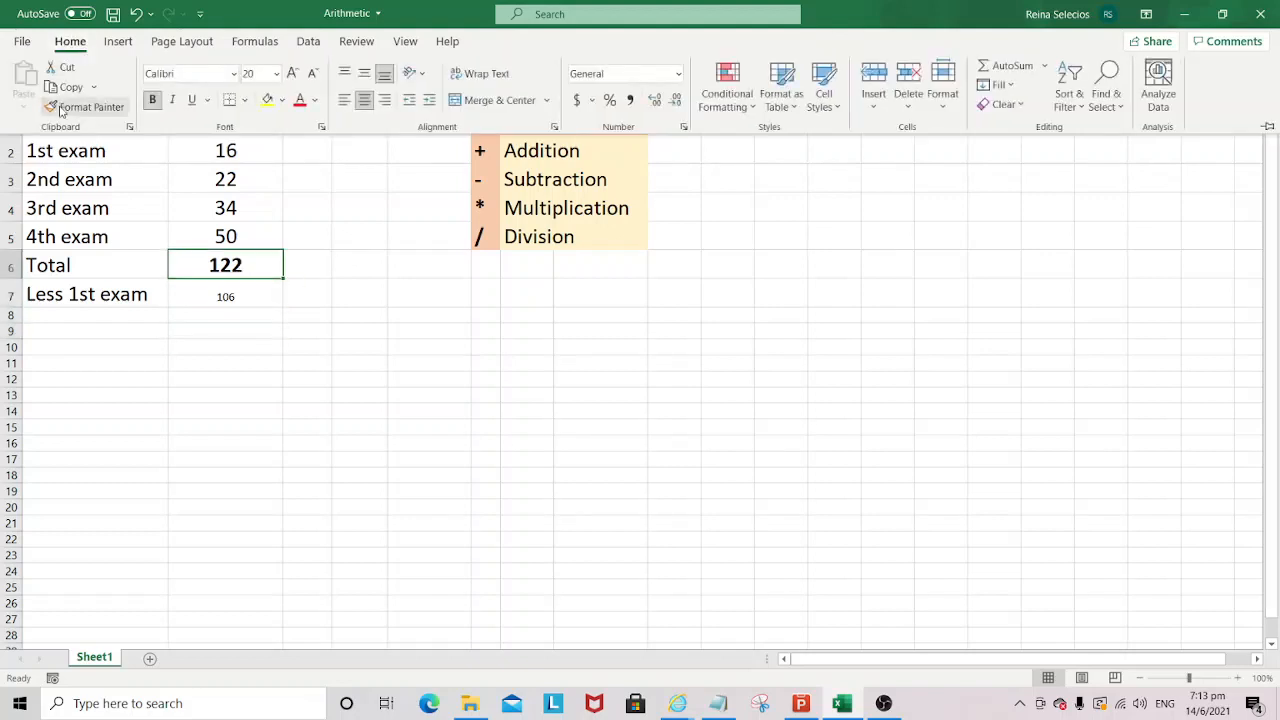
{"action": "left_click", "coordinate": [82, 106]}
{"action": "left_click", "coordinate": [230, 286]}
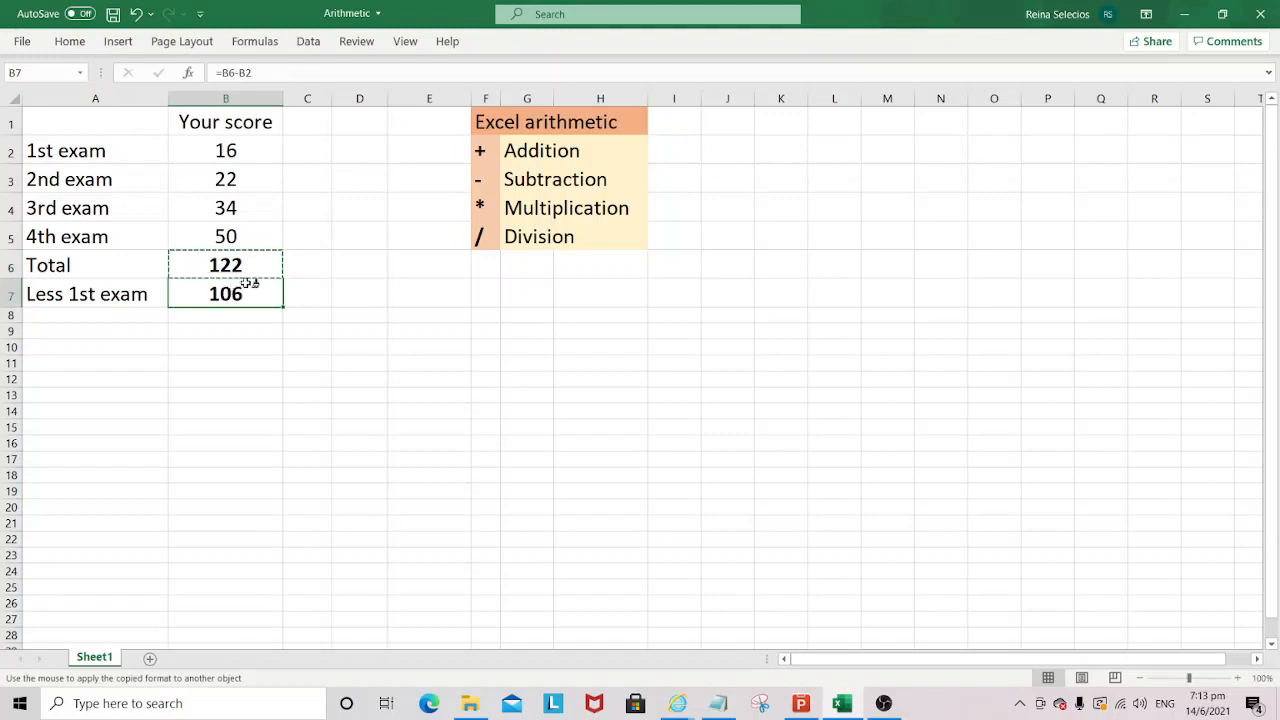
{"action": "key", "text": "Escape"}
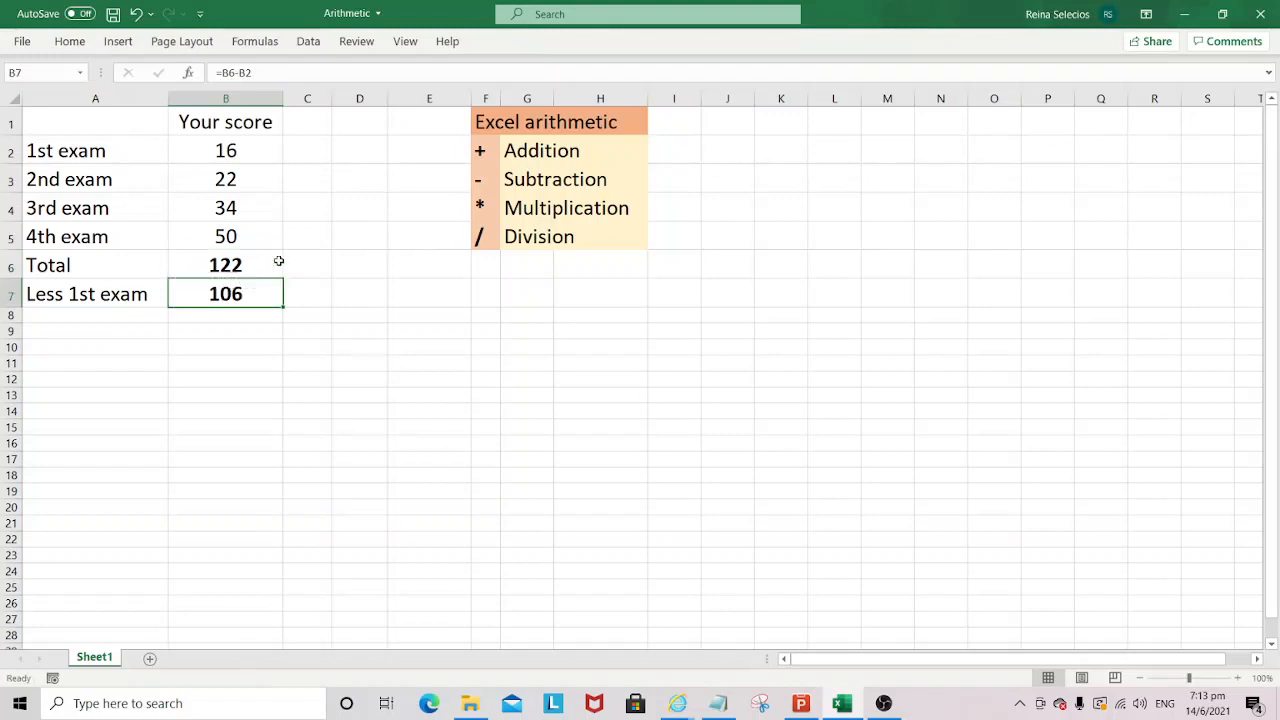
- Examine the subtraction formula in cell B7 and the remaining exam scores in B3:B5
{"action": "double_click", "coordinate": [240, 294]}
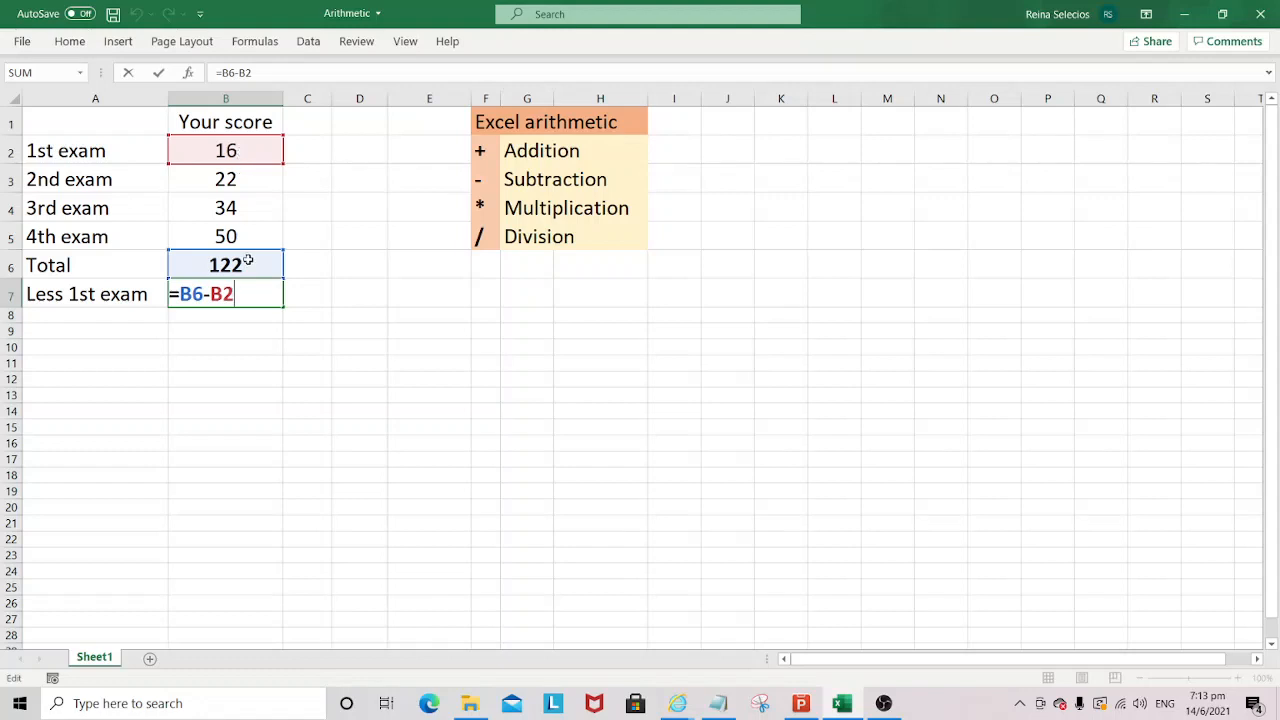
{"action": "key", "text": "Return"}
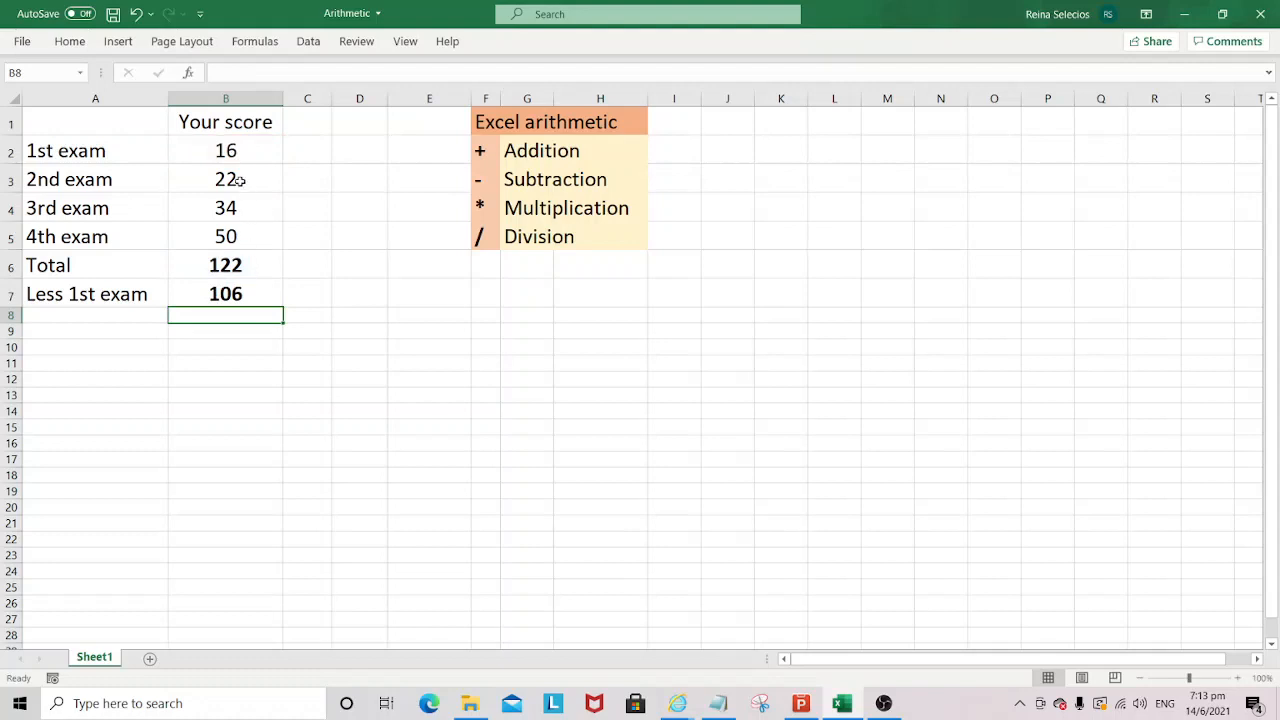
{"action": "left_click_drag", "start_coordinate": [239, 180], "coordinate": [229, 248]}
{"action": "left_click", "coordinate": [229, 294]}
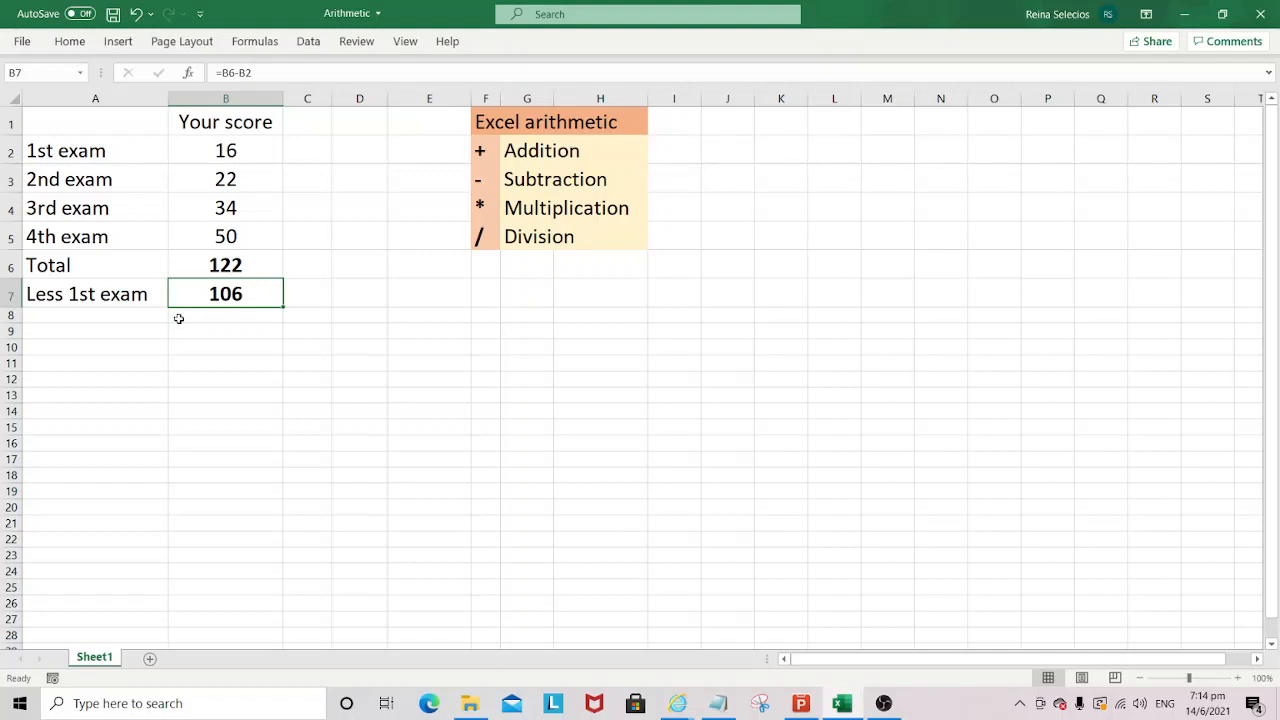
- Enter the label "1st exam X 2nd exam" in cell A8 and widen column A to fit it
{"action": "left_click", "coordinate": [141, 313]}
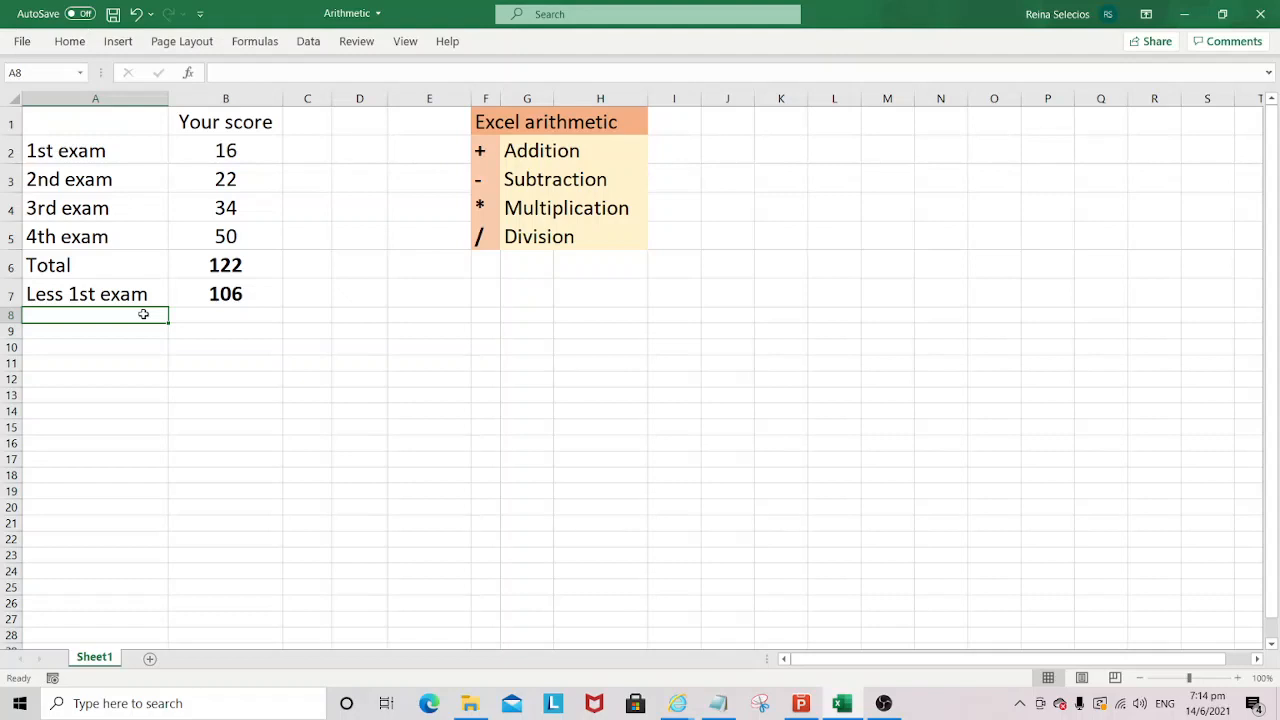
{"action": "type", "text": "1st exam"}
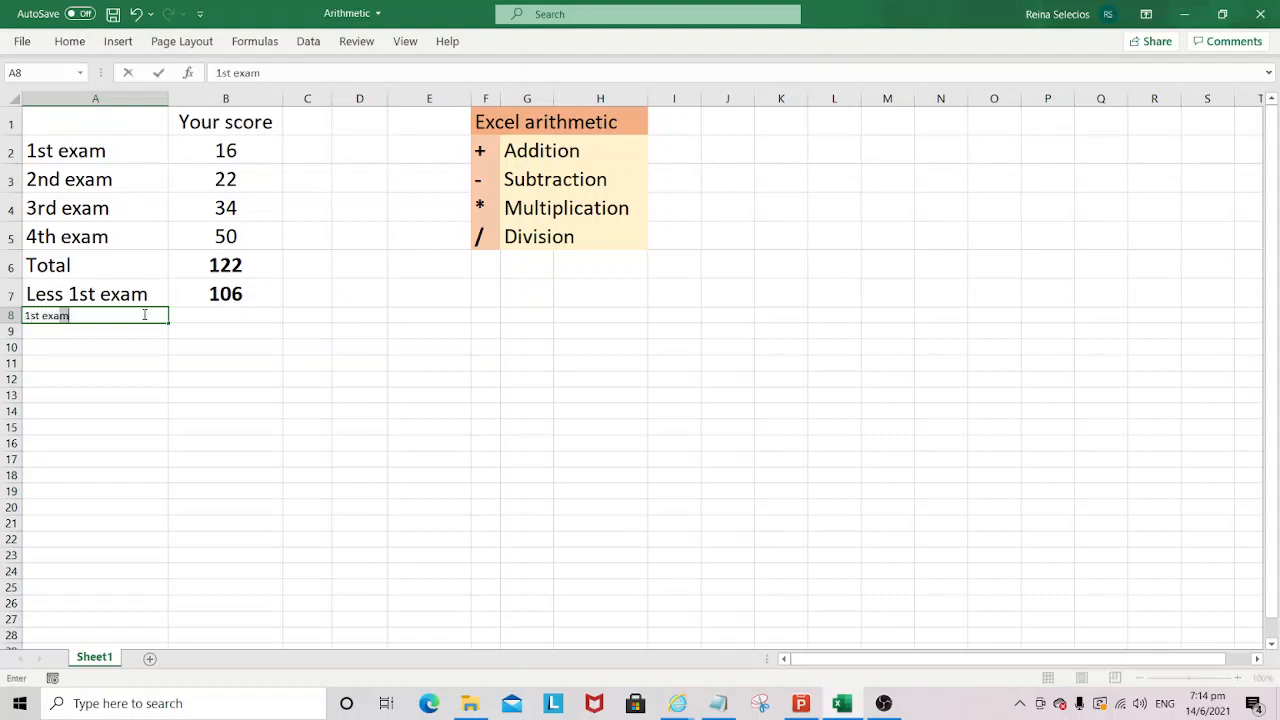
{"action": "type", "text": " X 2nd exam"}
{"action": "key", "text": "Return"}
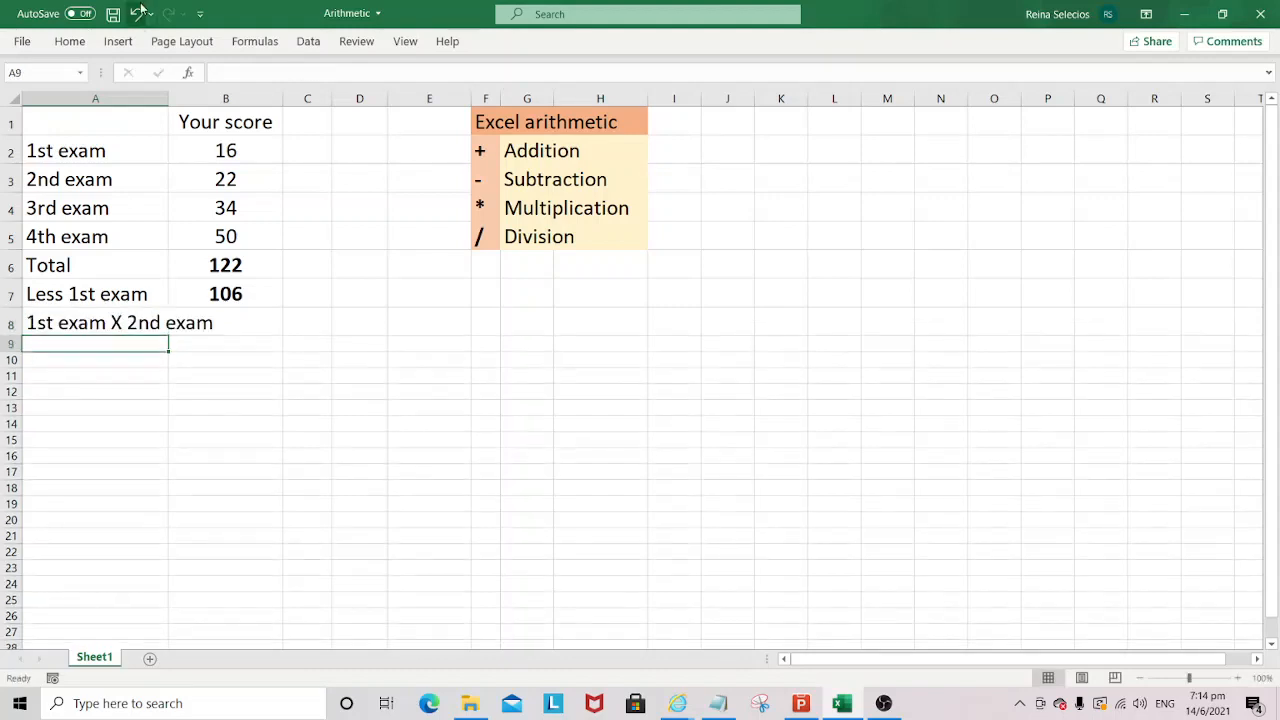
{"action": "left_click_drag", "start_coordinate": [168, 99], "coordinate": [235, 99]}
- Enter the formula =B2*B3 in cell B8 to multiply the 1st and 2nd exam scores
{"action": "left_click", "coordinate": [281, 333]}
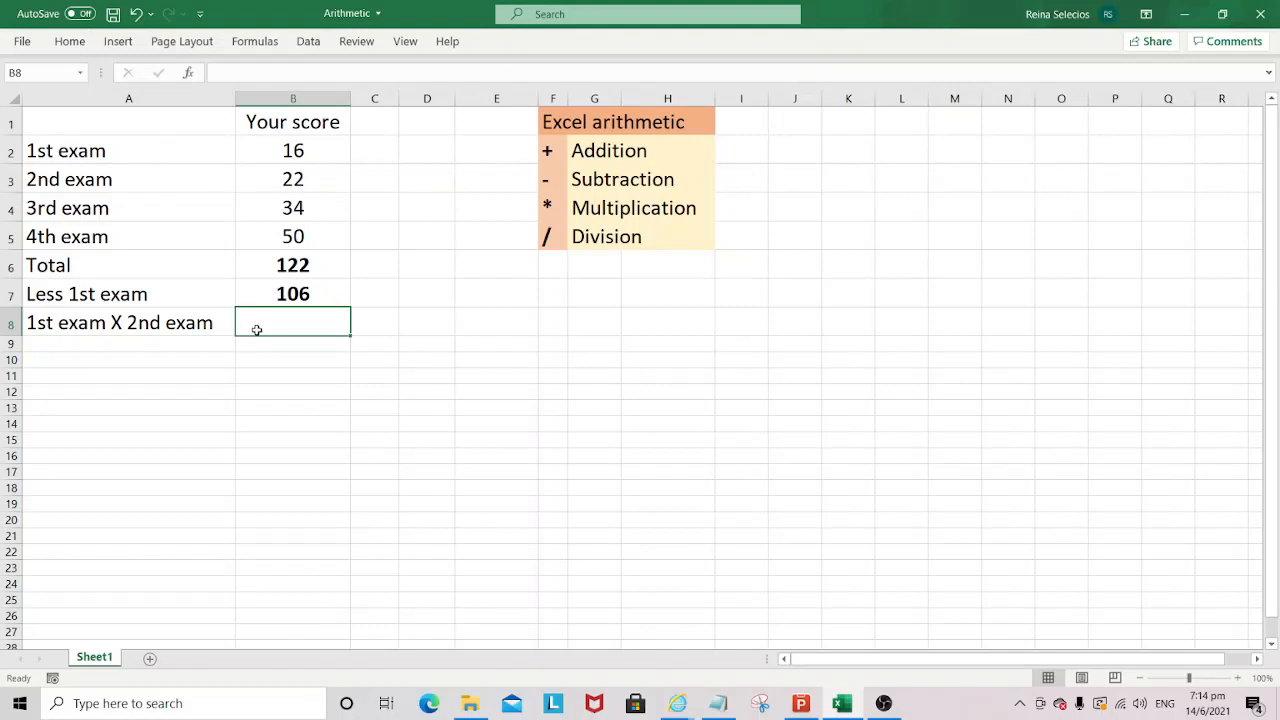
{"action": "type", "text": "="}
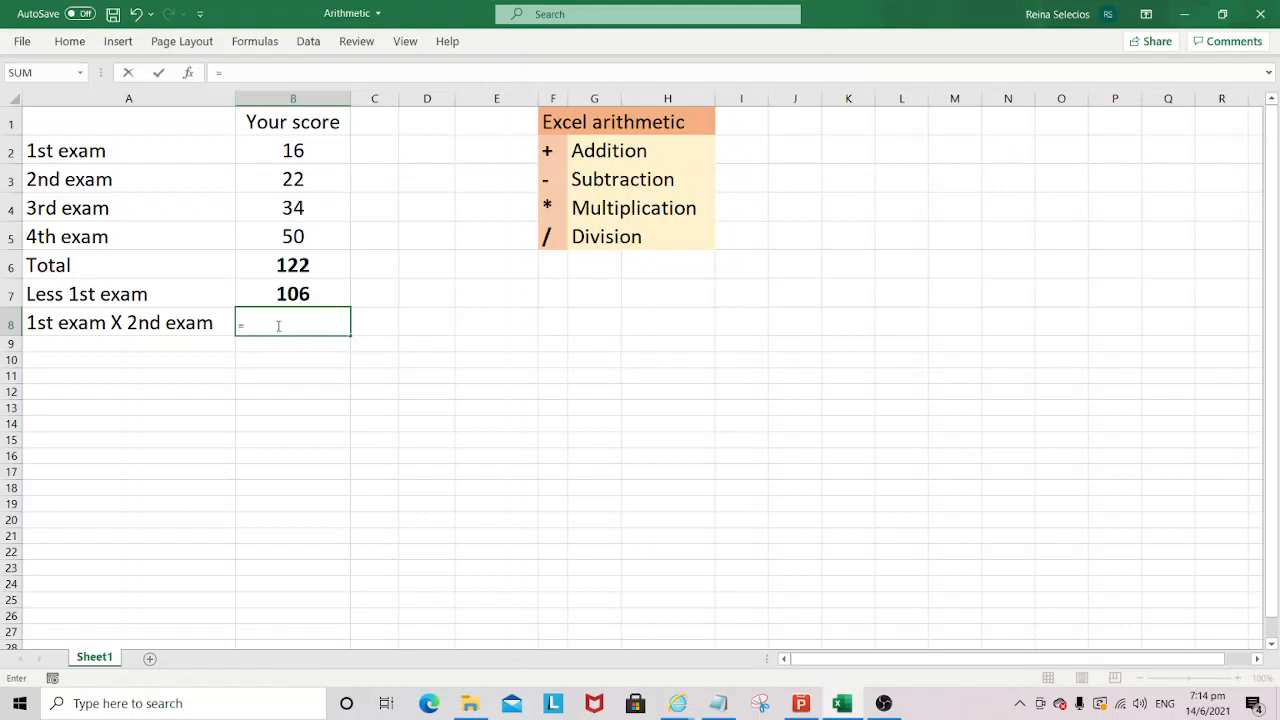
{"action": "key", "text": "BackSpace"}
{"action": "type", "text": "="}
{"action": "left_click", "coordinate": [295, 150]}
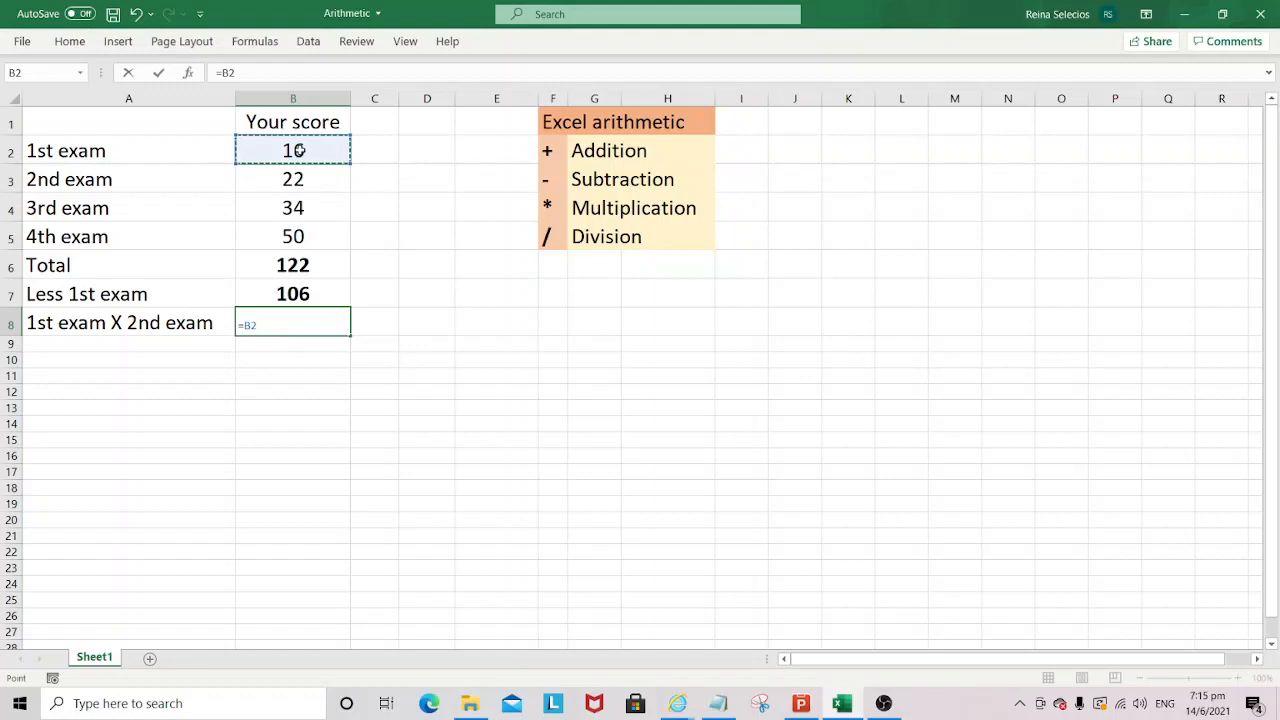
{"action": "type", "text": "*"}
{"action": "left_click", "coordinate": [299, 177]}
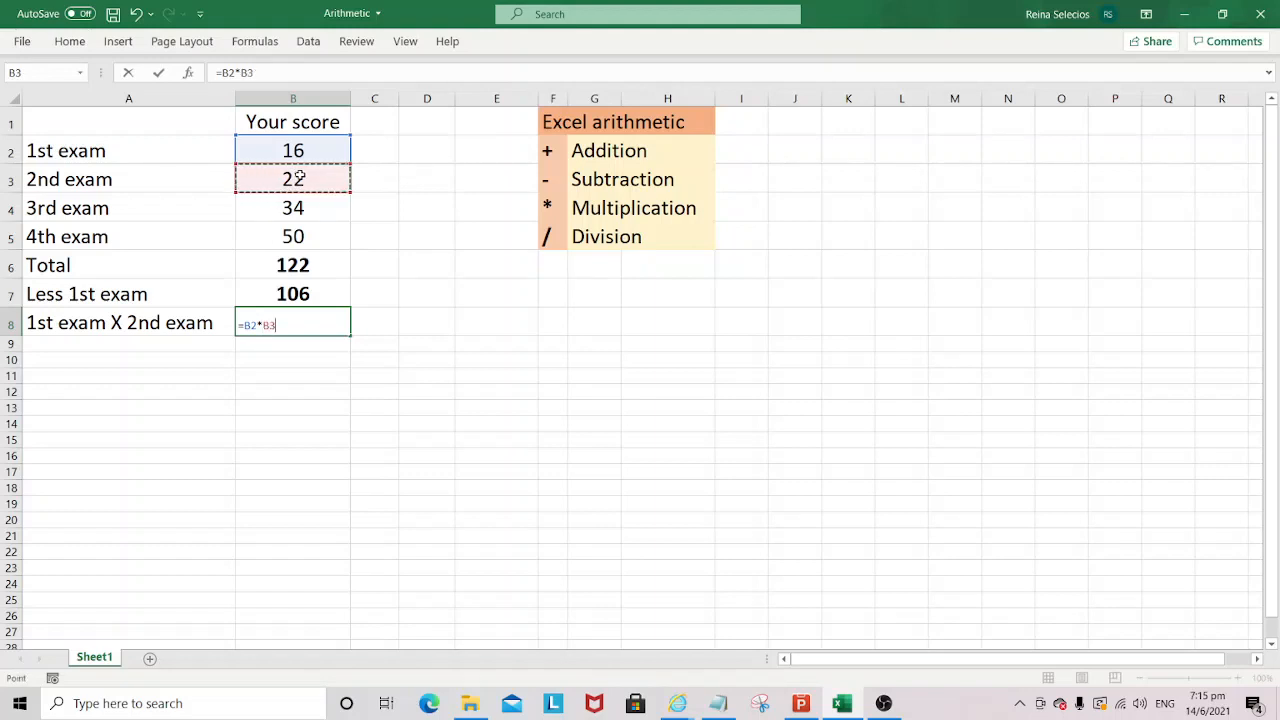
{"action": "key", "text": "Return"}
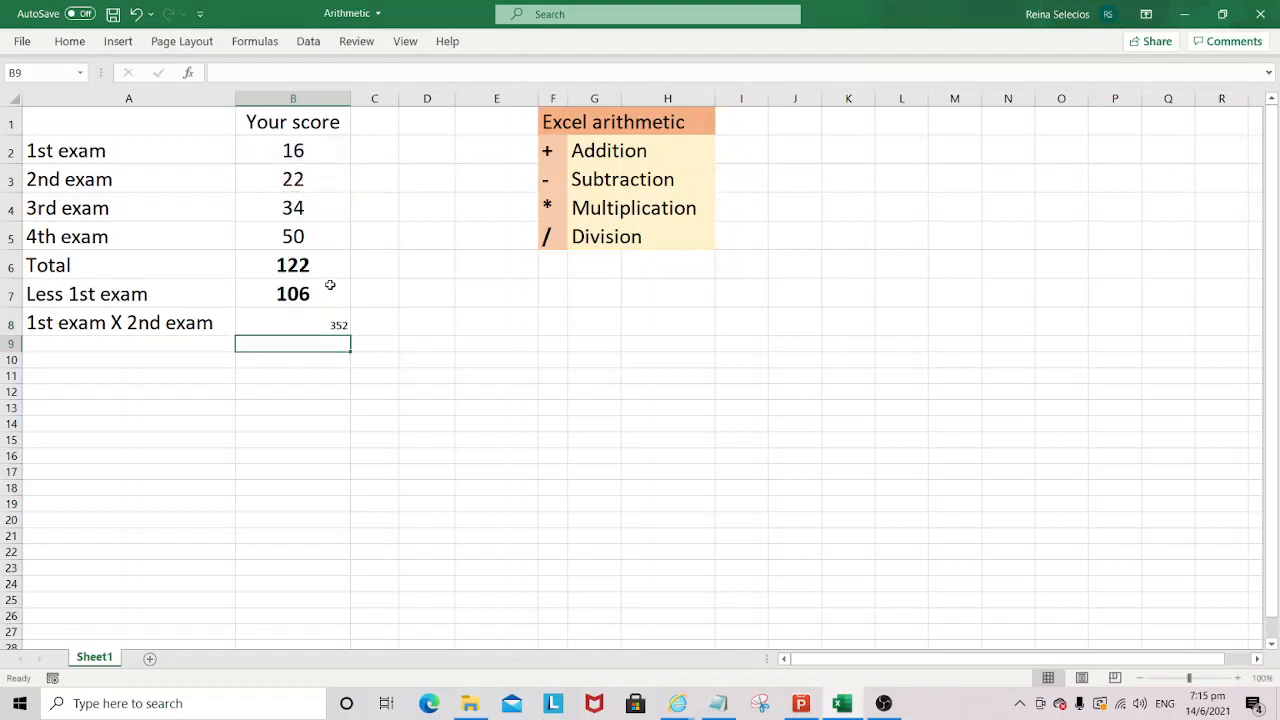
- Copy the formatting of cell B7 to the multiplication result in B8 with Format Painter
{"action": "left_click", "coordinate": [337, 328]}
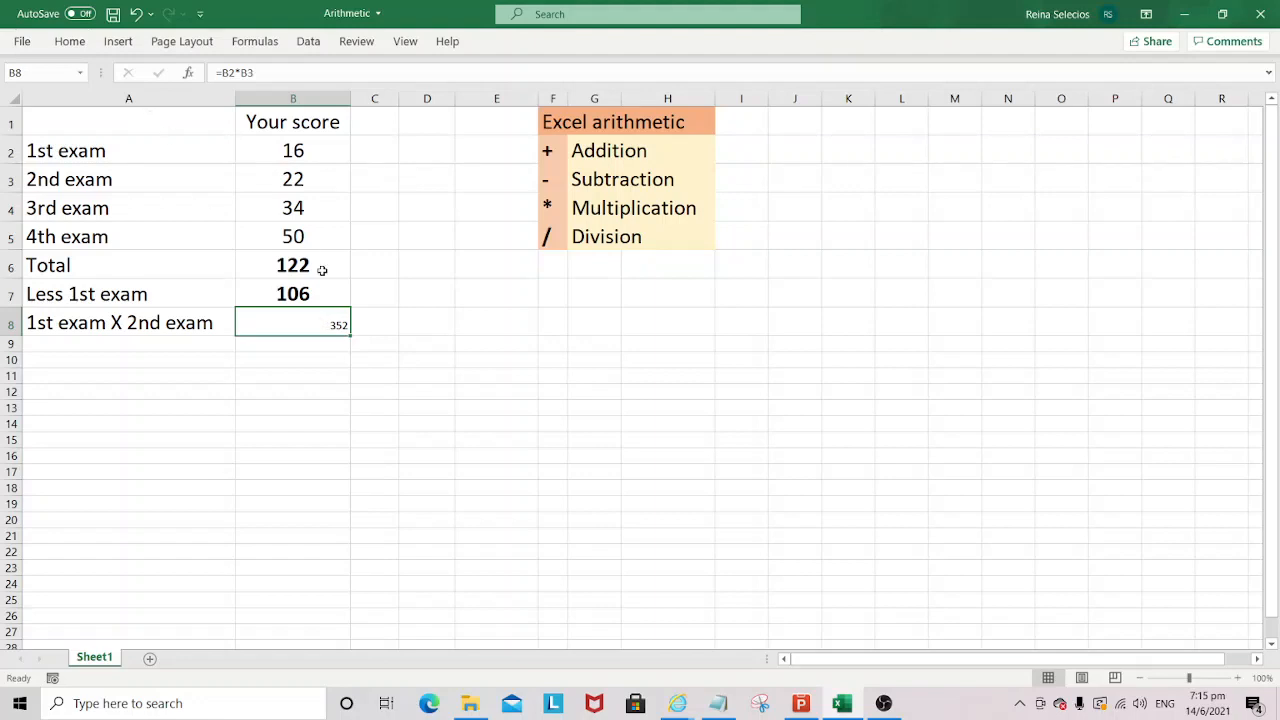
{"action": "left_click", "coordinate": [311, 288]}
{"action": "left_click", "coordinate": [69, 41]}
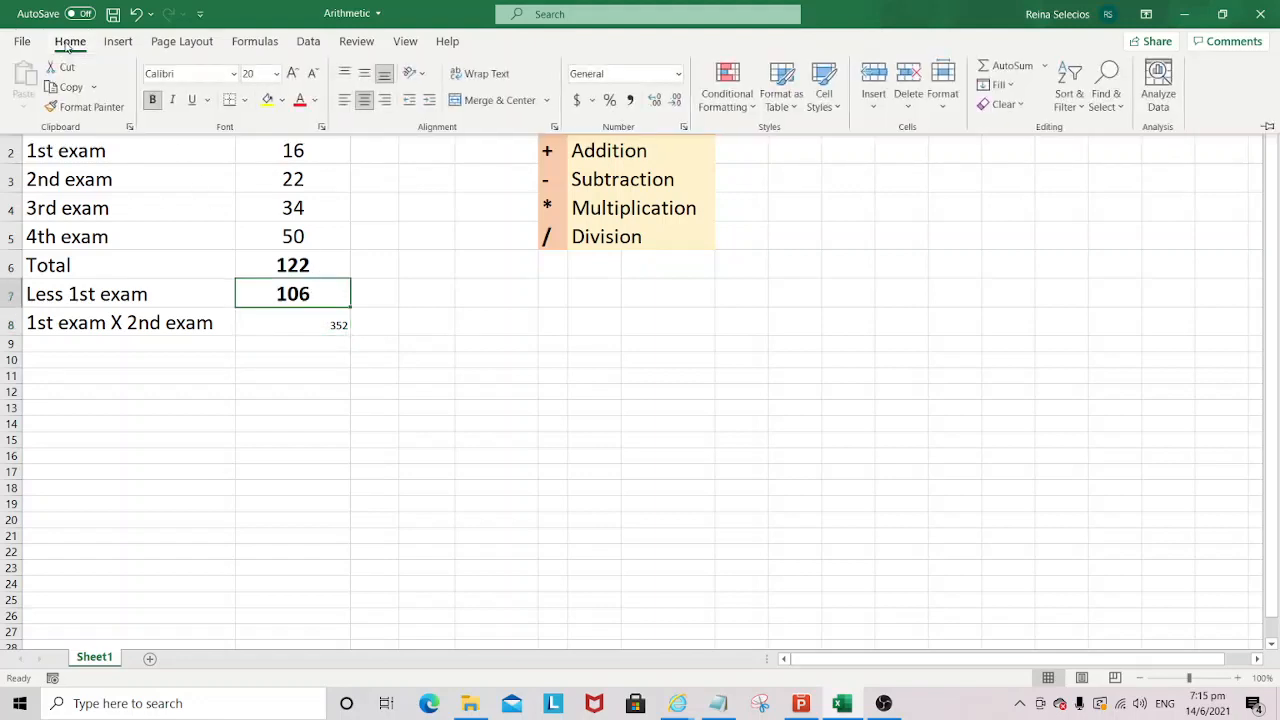
{"action": "left_click", "coordinate": [89, 107]}
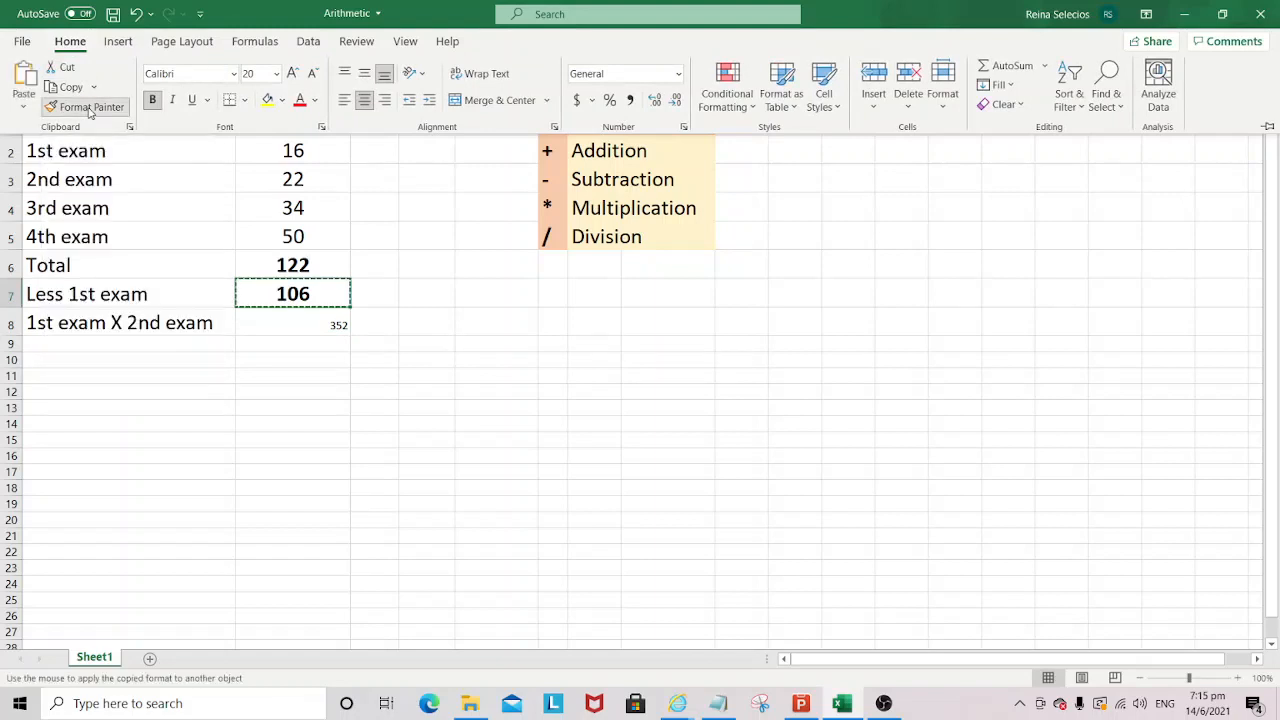
{"action": "left_click", "coordinate": [336, 321]}
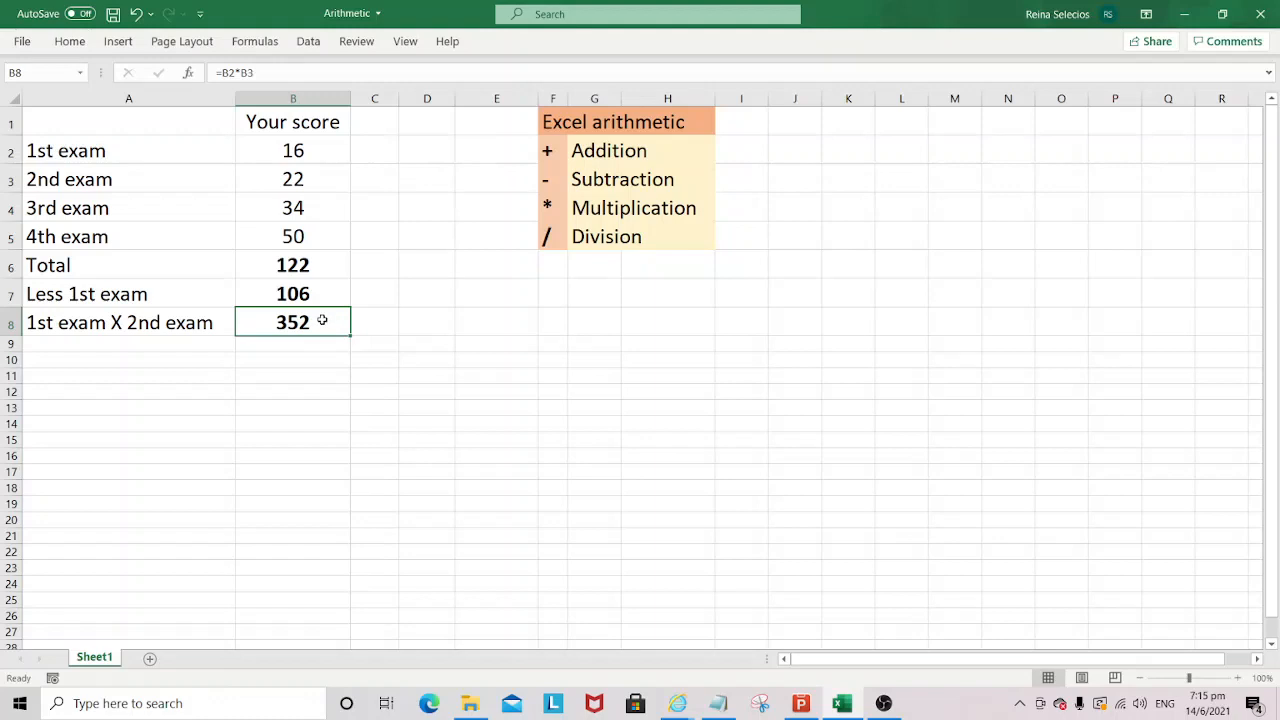
- Examine each part of the multiplication formula in cell B8, its label in A8, and the division operator in F5
{"action": "double_click", "coordinate": [322, 320]}
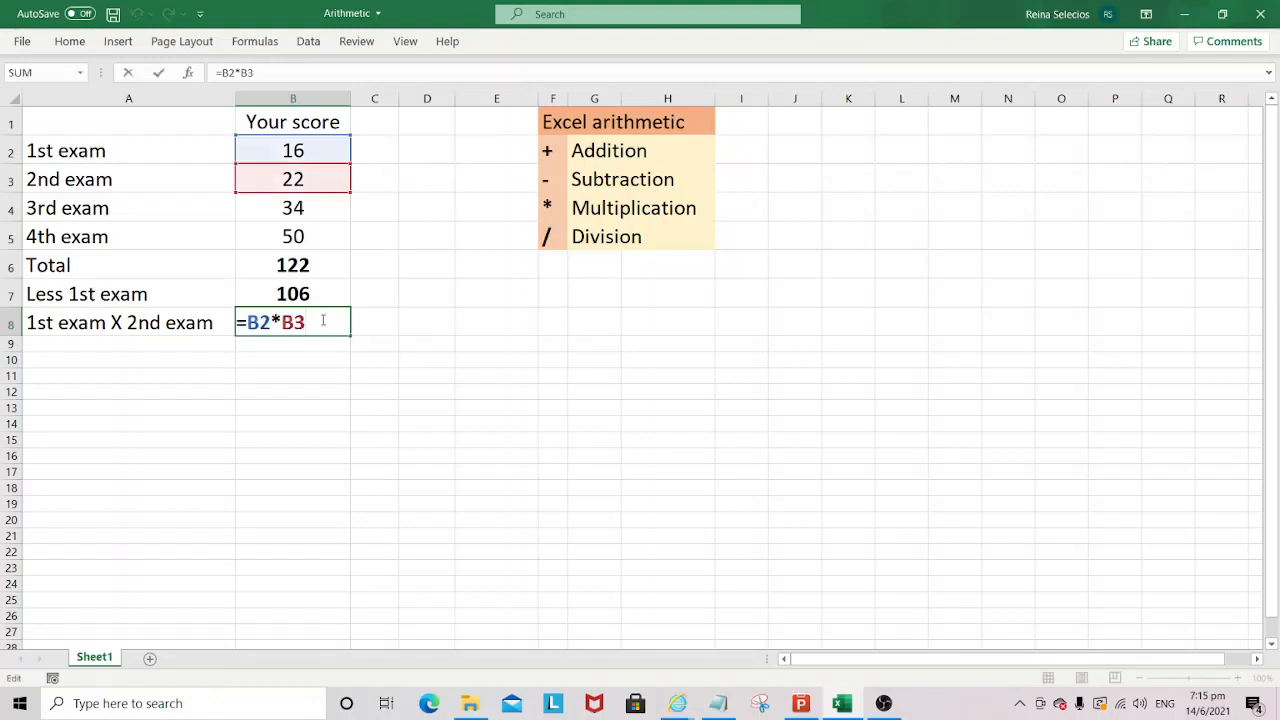
{"action": "left_click", "coordinate": [239, 322]}
{"action": "left_click_drag", "start_coordinate": [272, 318], "coordinate": [249, 318]}
{"action": "left_click_drag", "start_coordinate": [281, 320], "coordinate": [271, 320]}
{"action": "left_click_drag", "start_coordinate": [282, 320], "coordinate": [306, 321]}
{"action": "key", "text": "Return"}
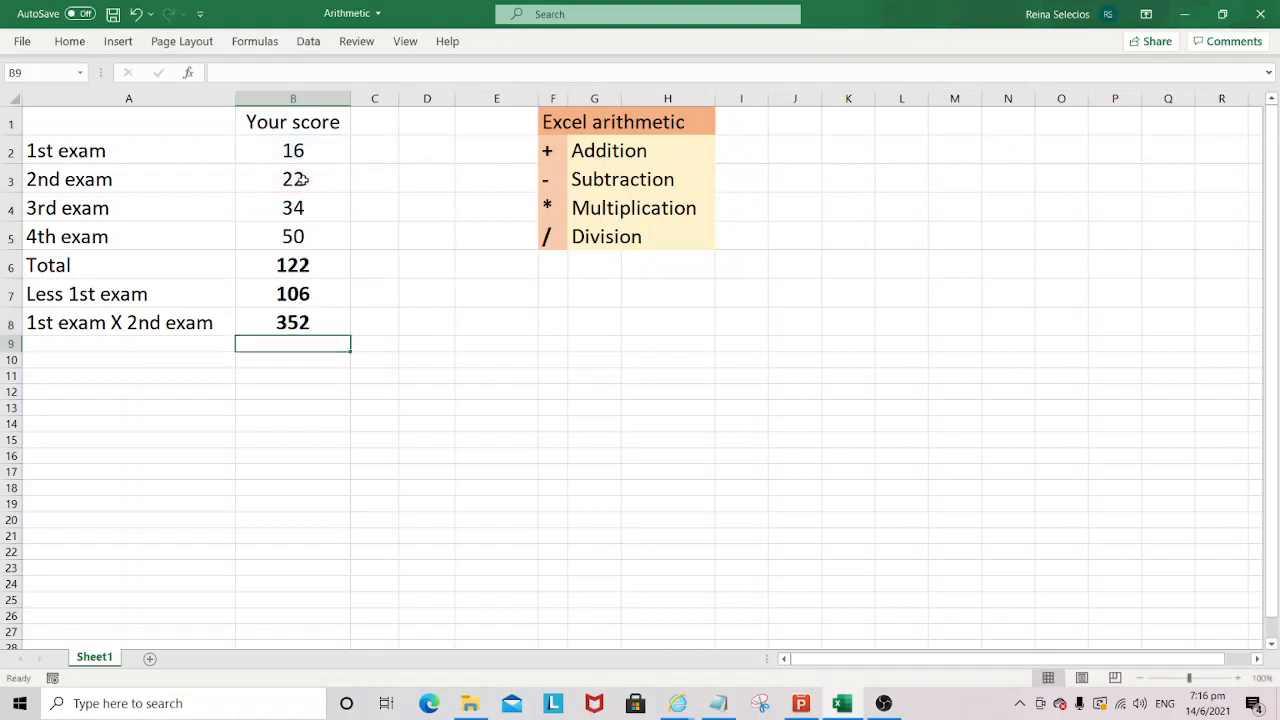
{"action": "left_click", "coordinate": [289, 322]}
{"action": "left_click", "coordinate": [190, 334]}
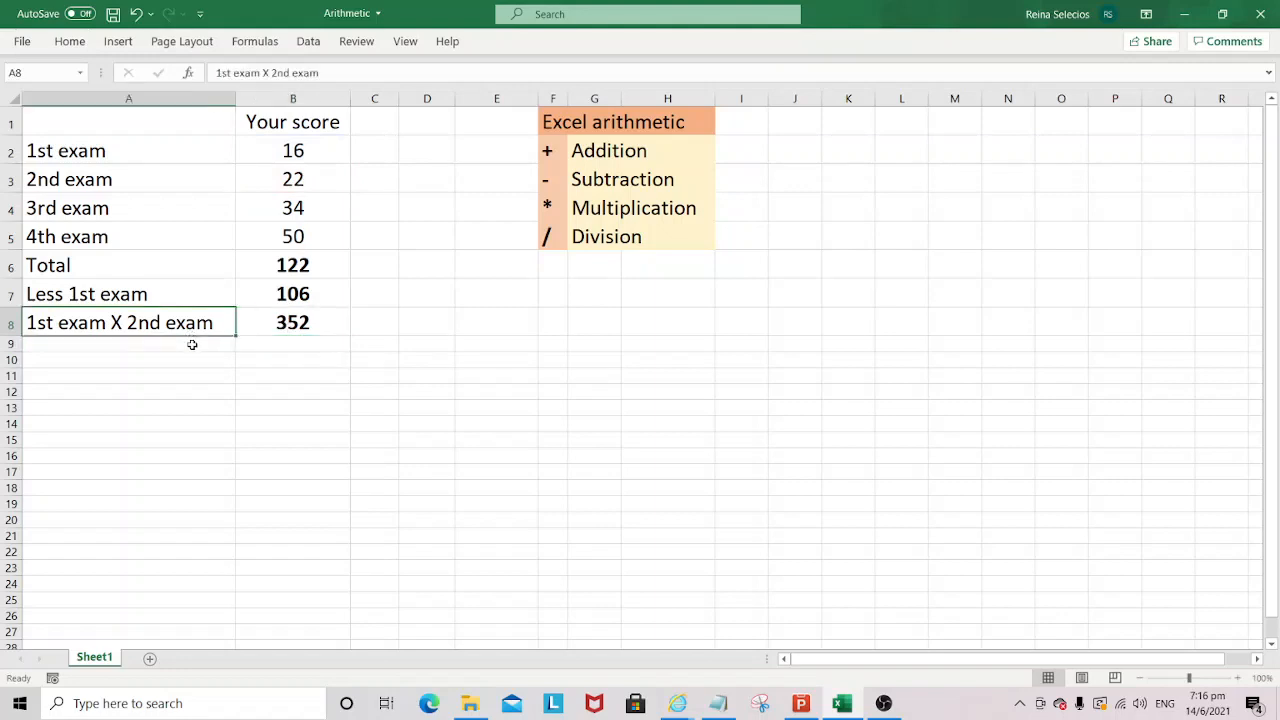
{"action": "left_click", "coordinate": [205, 350]}
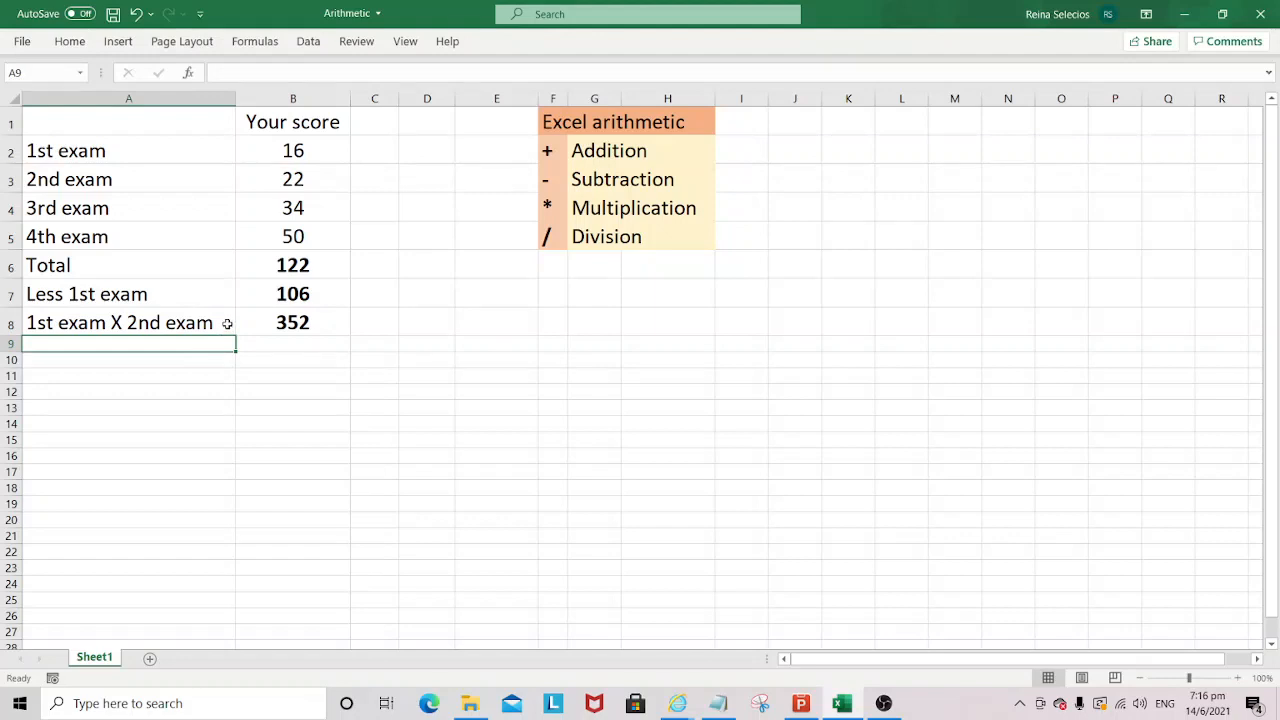
{"action": "left_click", "coordinate": [560, 237]}
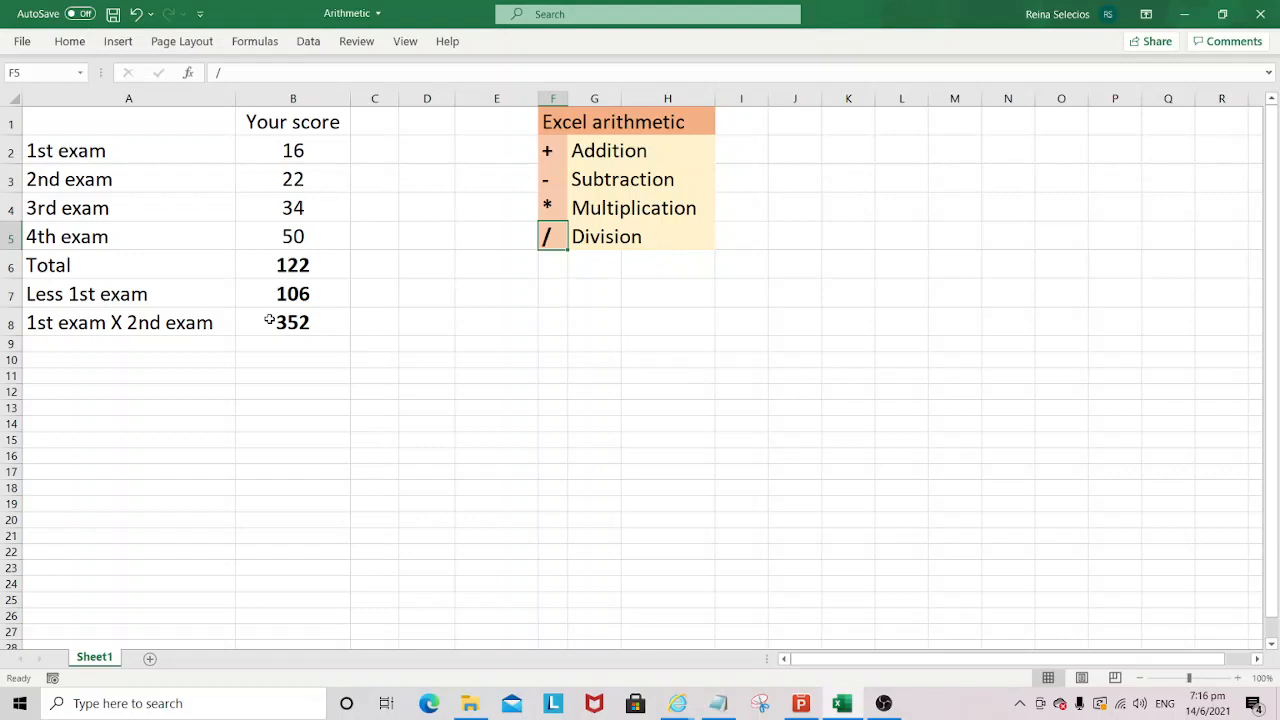
- Enter the value 600 in cell D2
{"action": "left_click", "coordinate": [417, 150]}
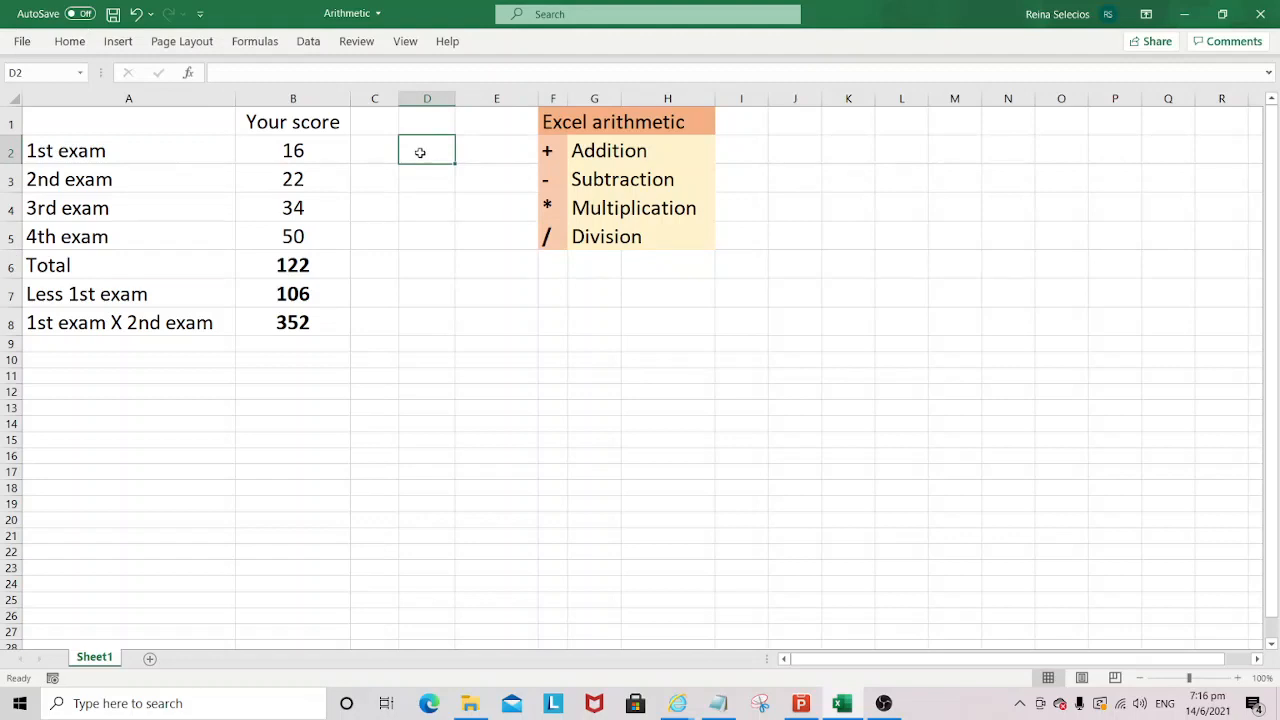
{"action": "type", "text": "600"}
{"action": "key", "text": "Return"}
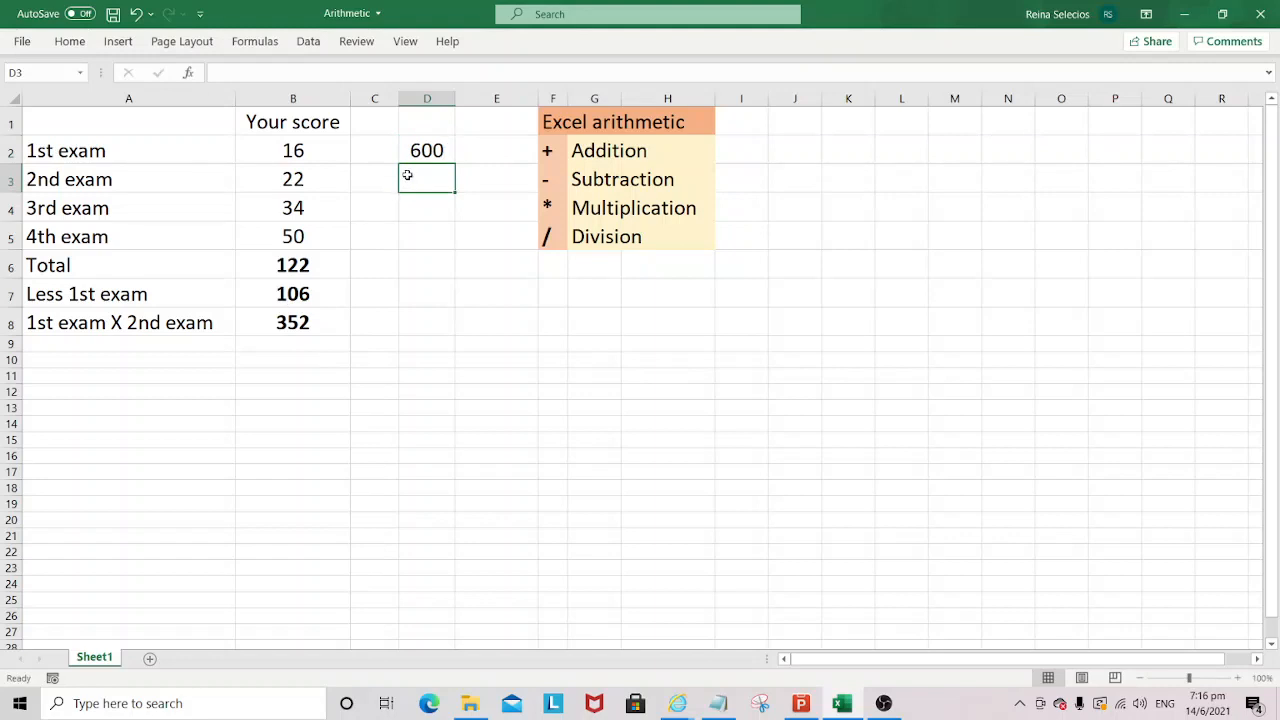
- Label cell A9 "600 divided by 1st exam" and autofit column A to the text
{"action": "left_click", "coordinate": [142, 347]}
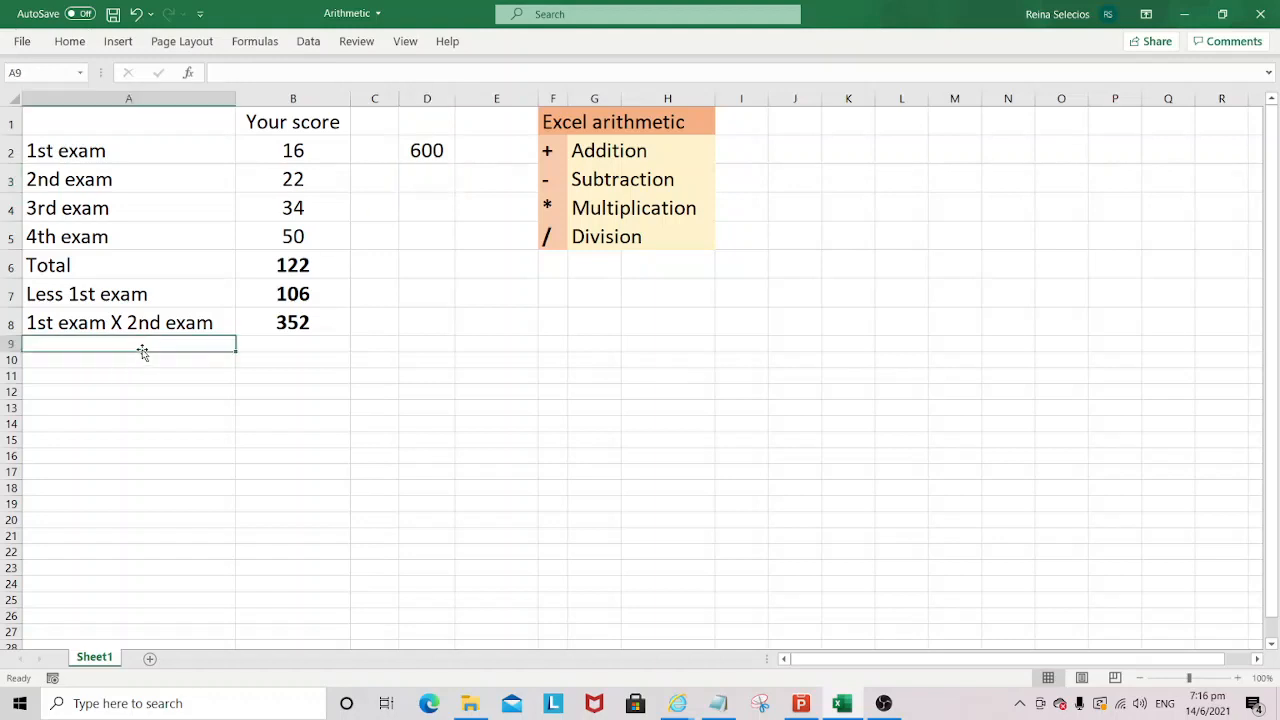
{"action": "type", "text": "66"}
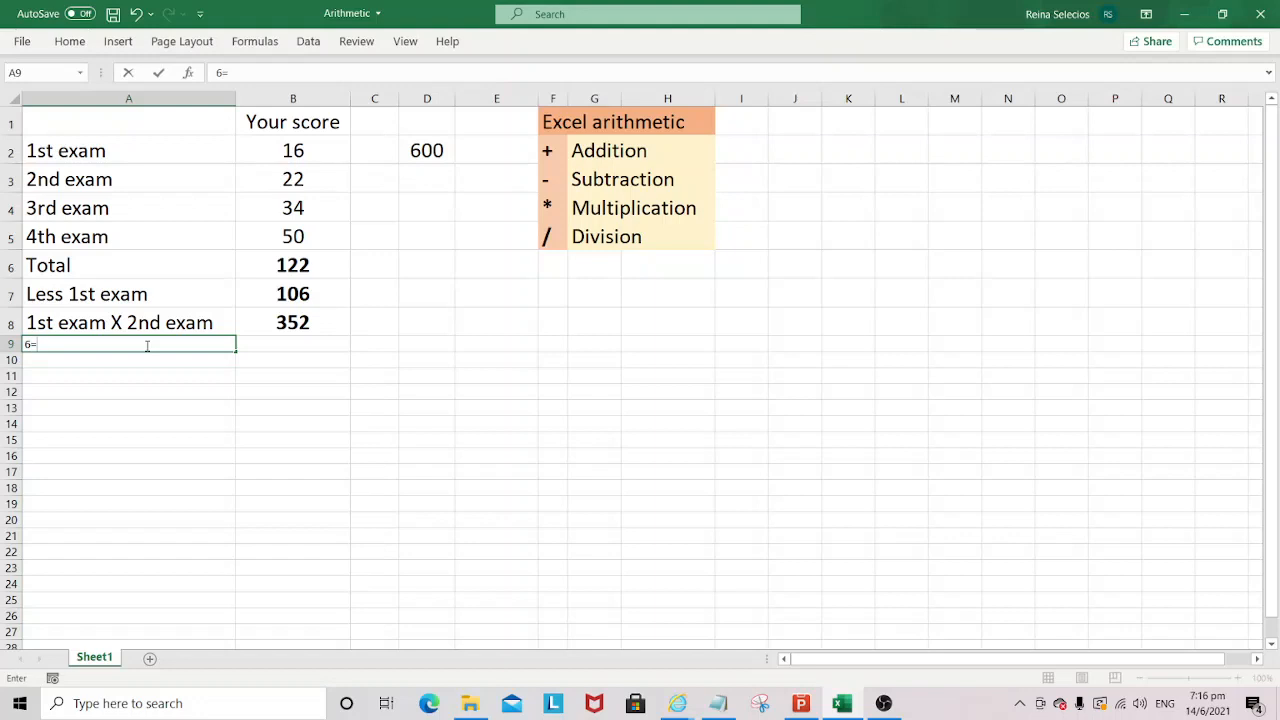
{"action": "type", "text": "00 divu"}
{"action": "key", "text": "BackSpace"}
{"action": "type", "text": "ided by 1"}
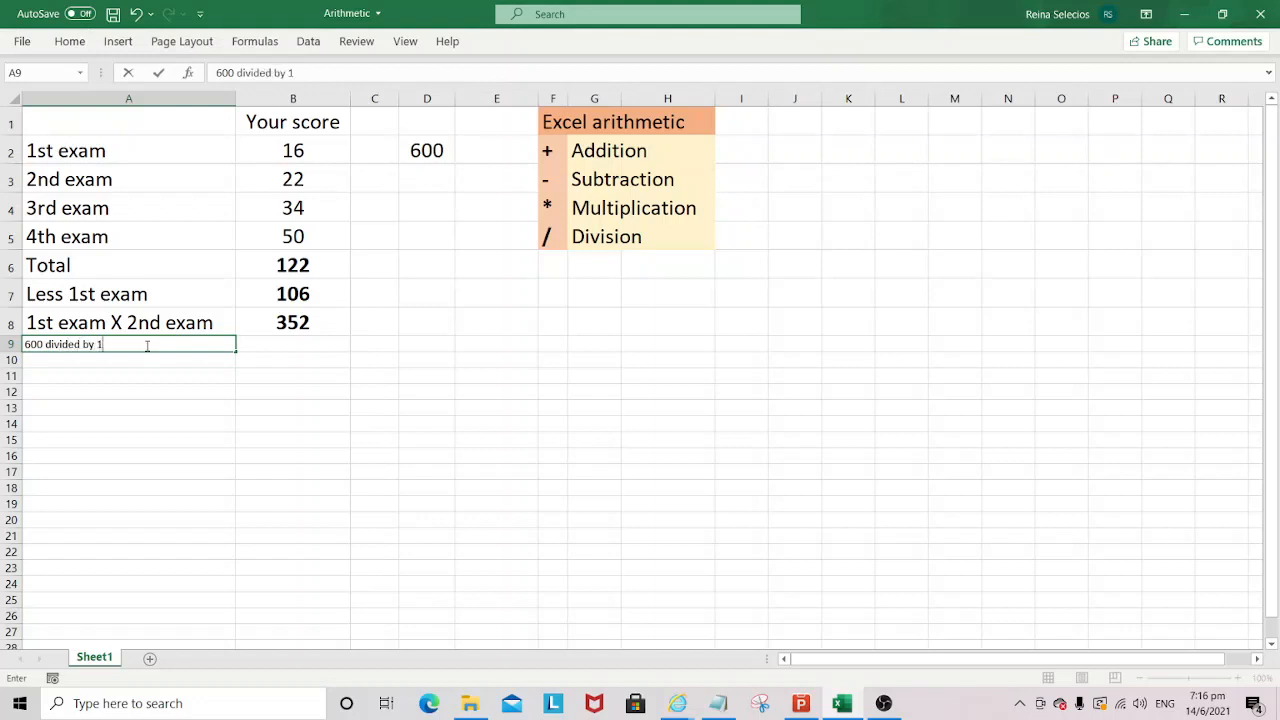
{"action": "type", "text": "st exam"}
{"action": "key", "text": "Return"}
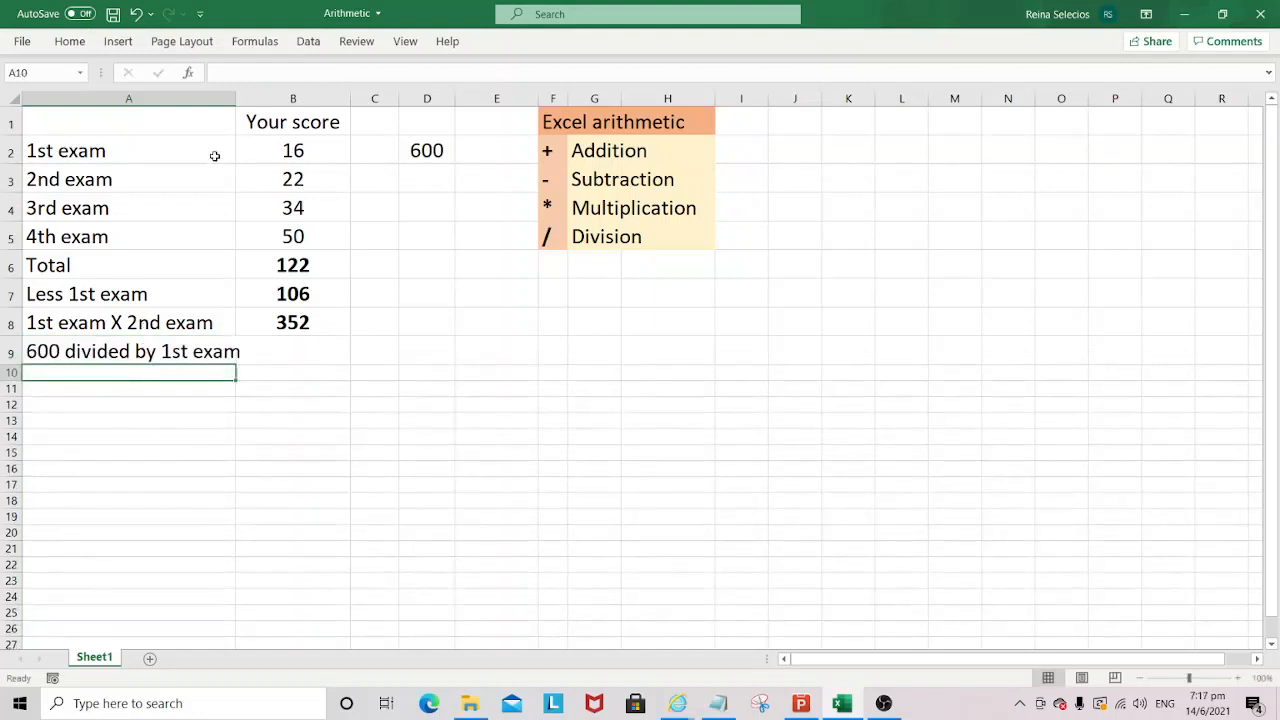
{"action": "double_click", "coordinate": [233, 99]}
- Enter the formula =D2/B2 in cell B9 to divide 600 by the 1st exam score
{"action": "left_click", "coordinate": [315, 352]}
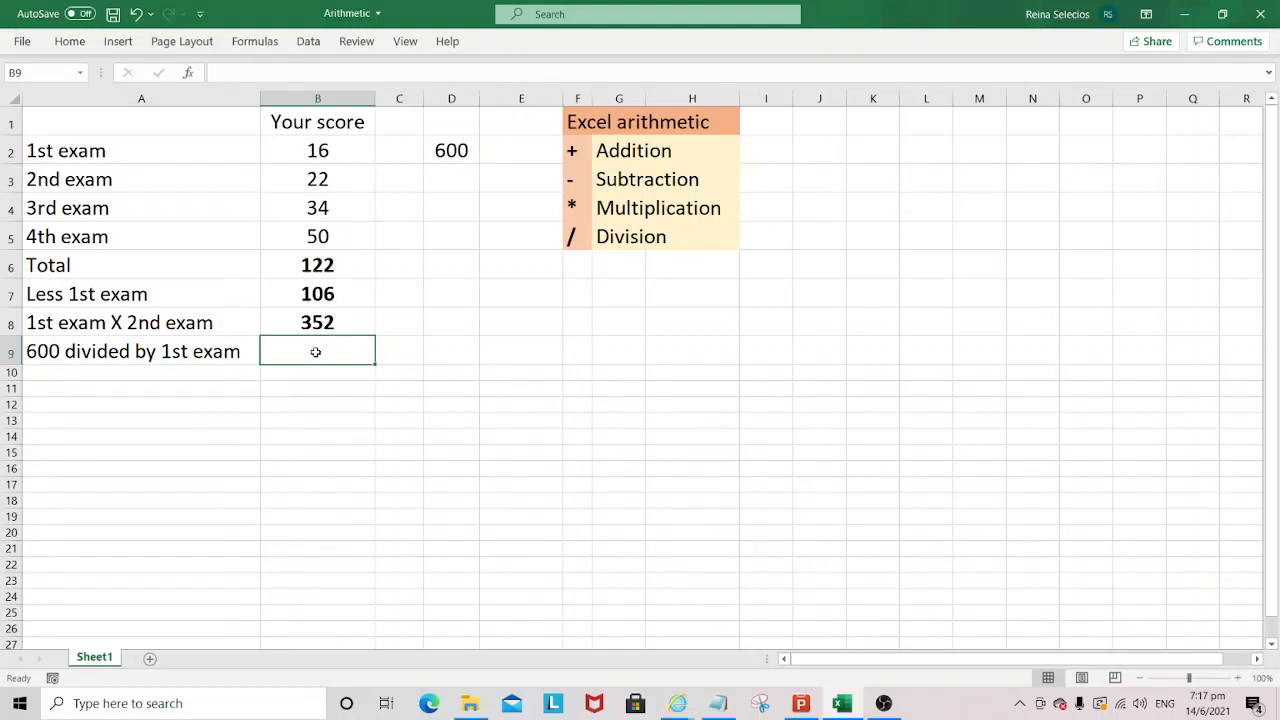
{"action": "type", "text": "="}
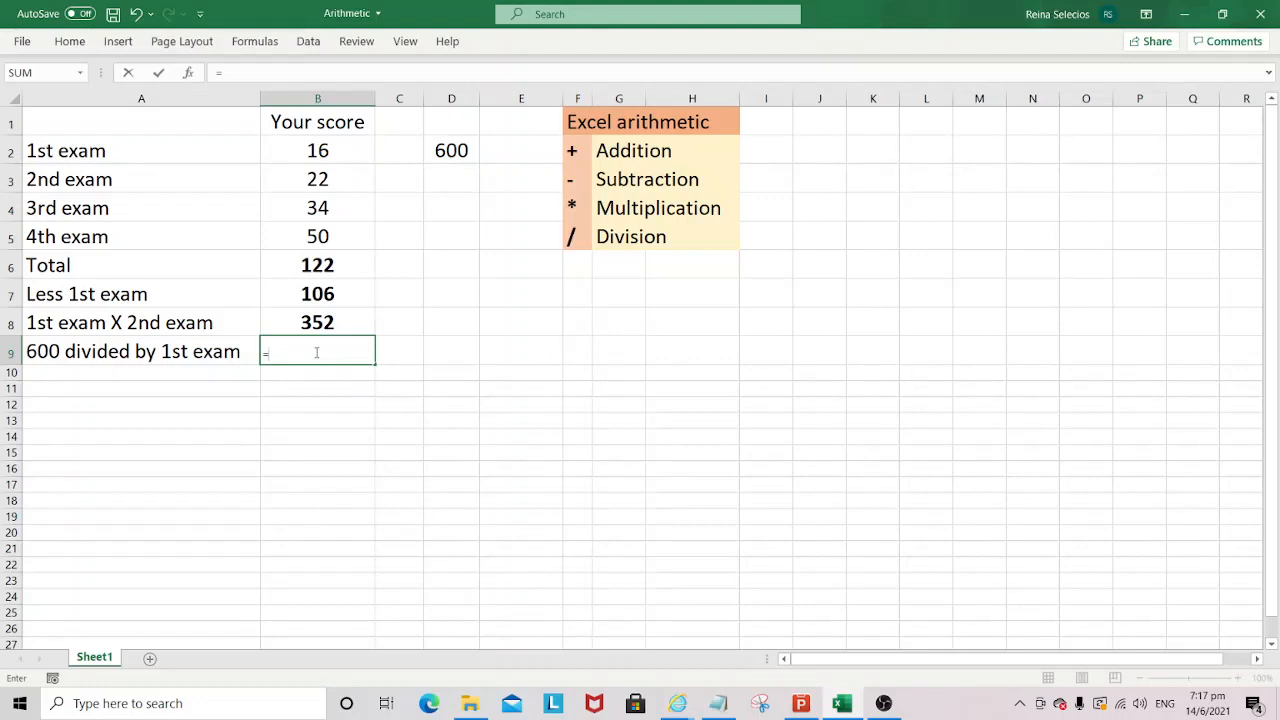
{"action": "left_click", "coordinate": [455, 151]}
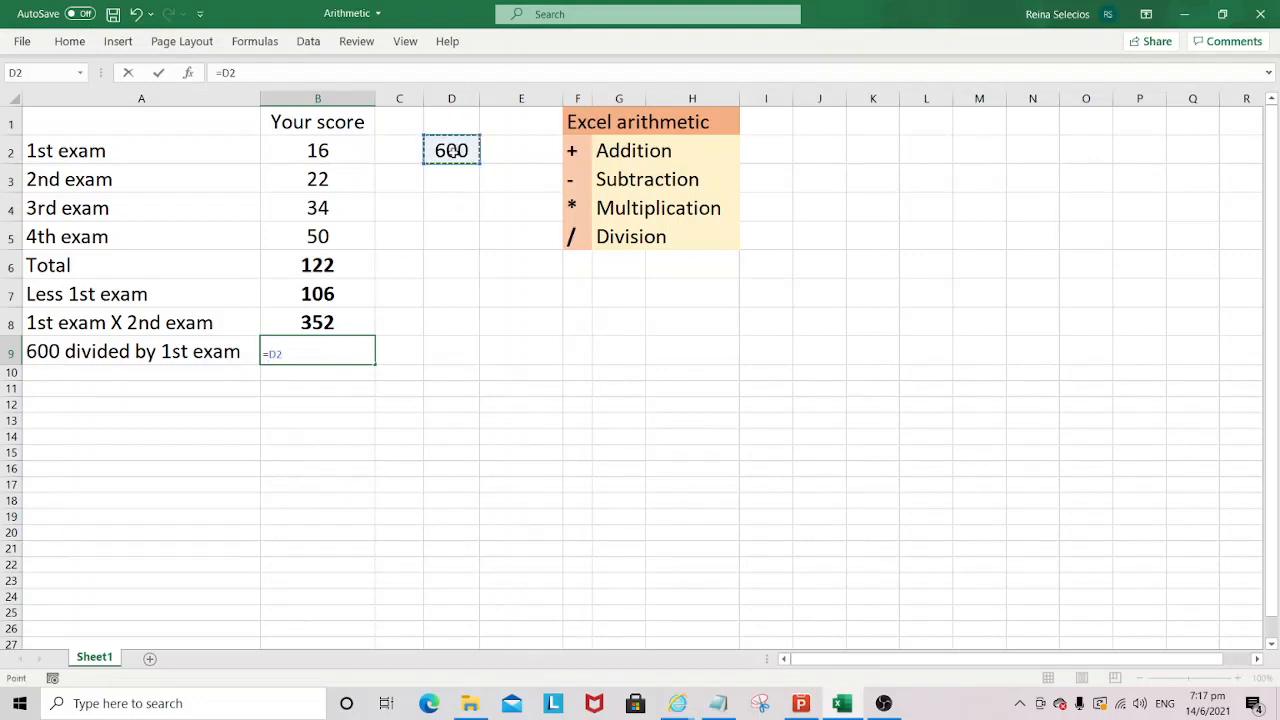
{"action": "type", "text": "/"}
{"action": "left_click", "coordinate": [339, 148]}
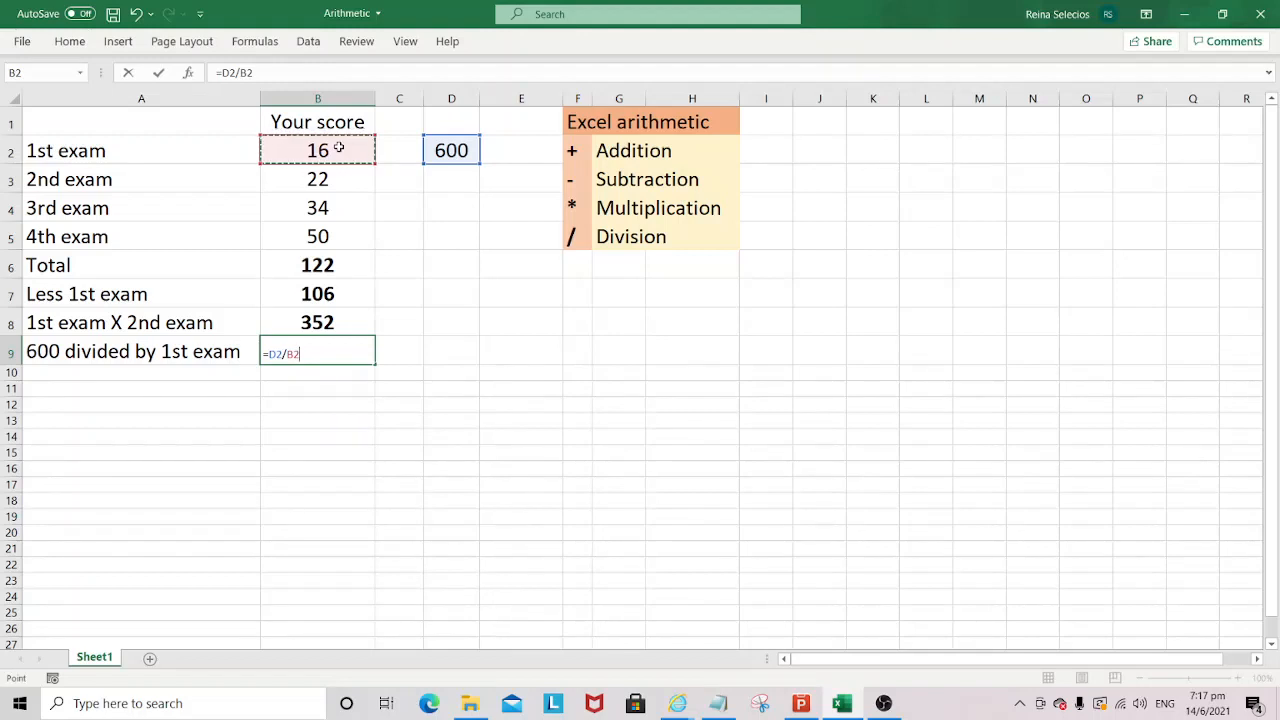
{"action": "key", "text": "Return"}
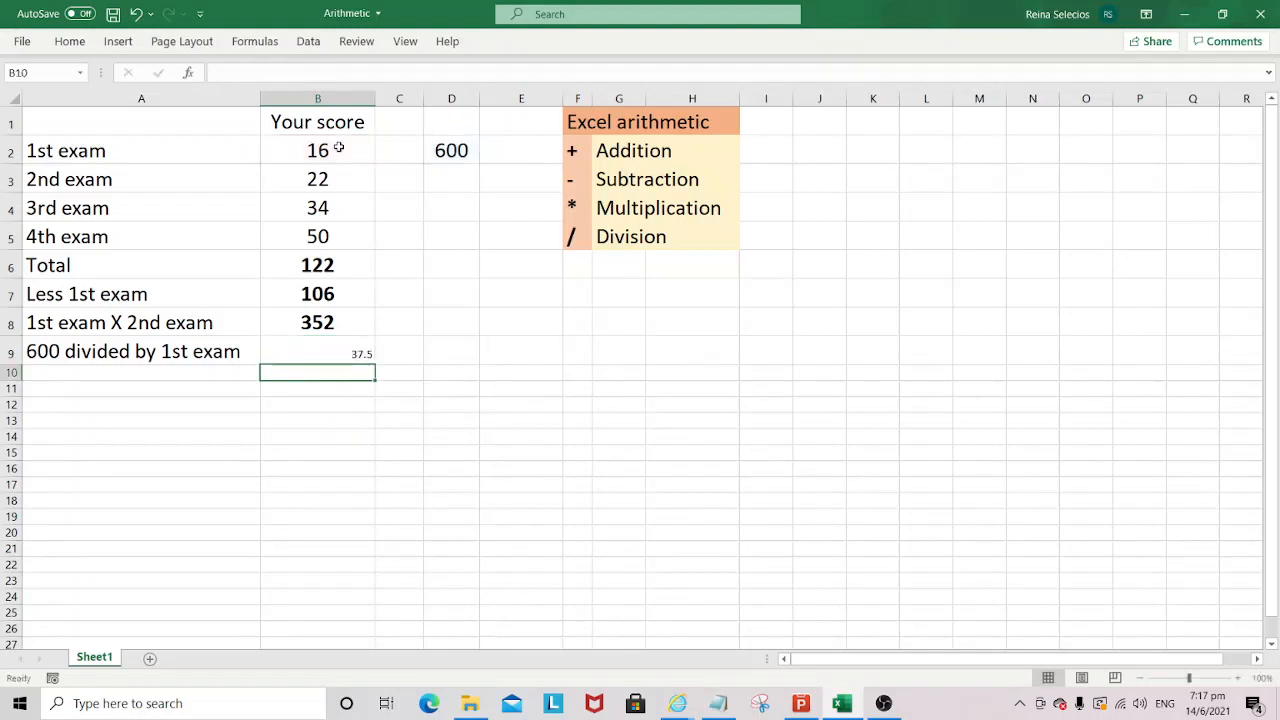
- Copy the formatting of cell B8 to the division result in B9 with Format Painter
{"action": "left_click", "coordinate": [342, 358]}
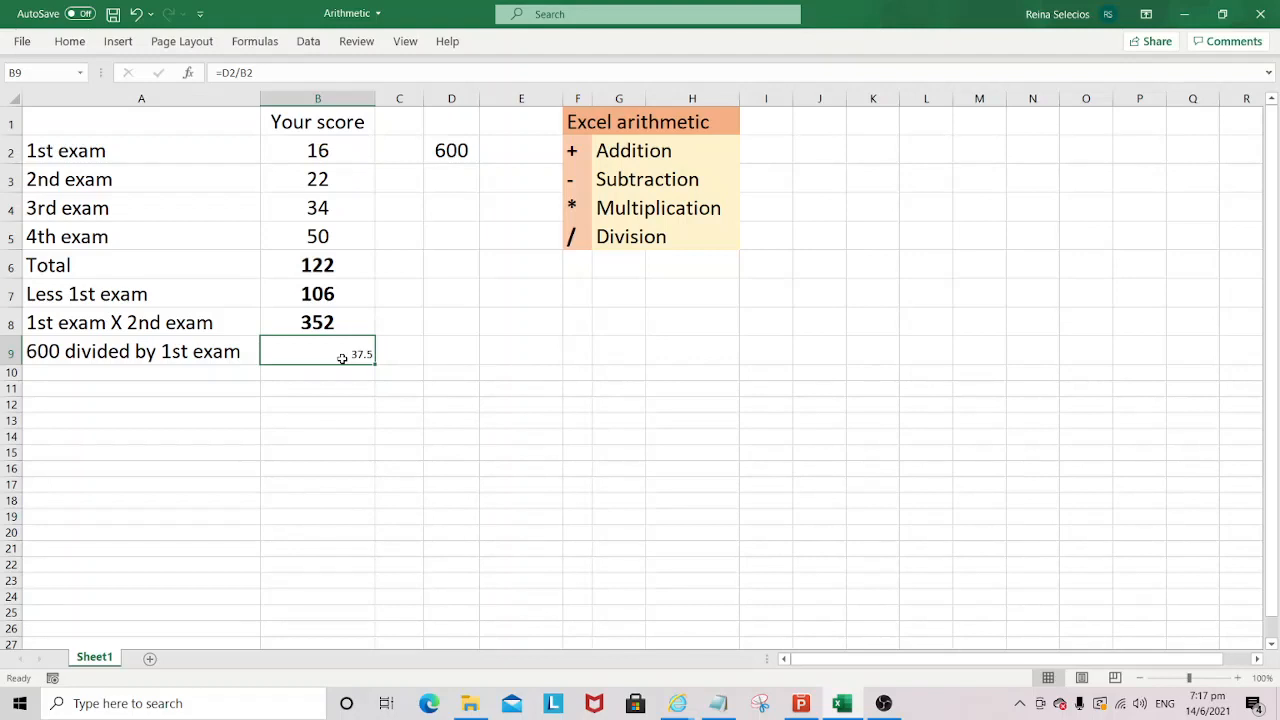
{"action": "left_click", "coordinate": [320, 330]}
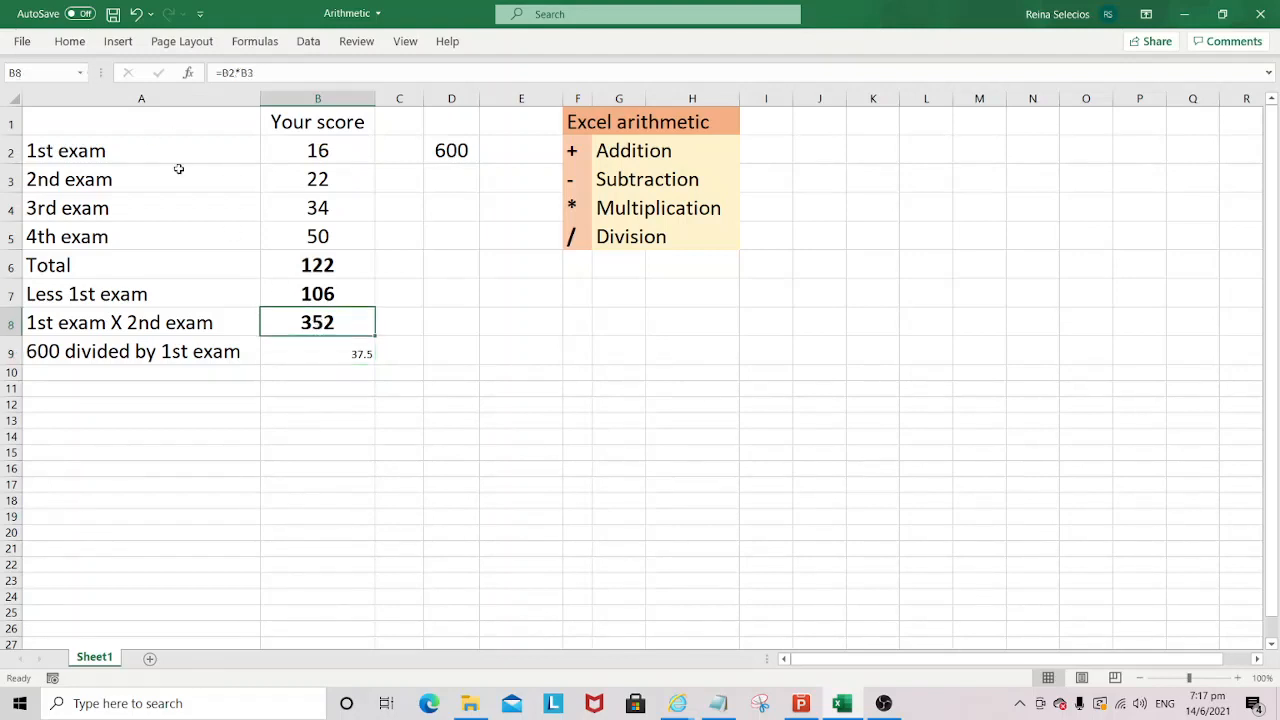
{"action": "left_click", "coordinate": [70, 41]}
{"action": "left_click", "coordinate": [87, 109]}
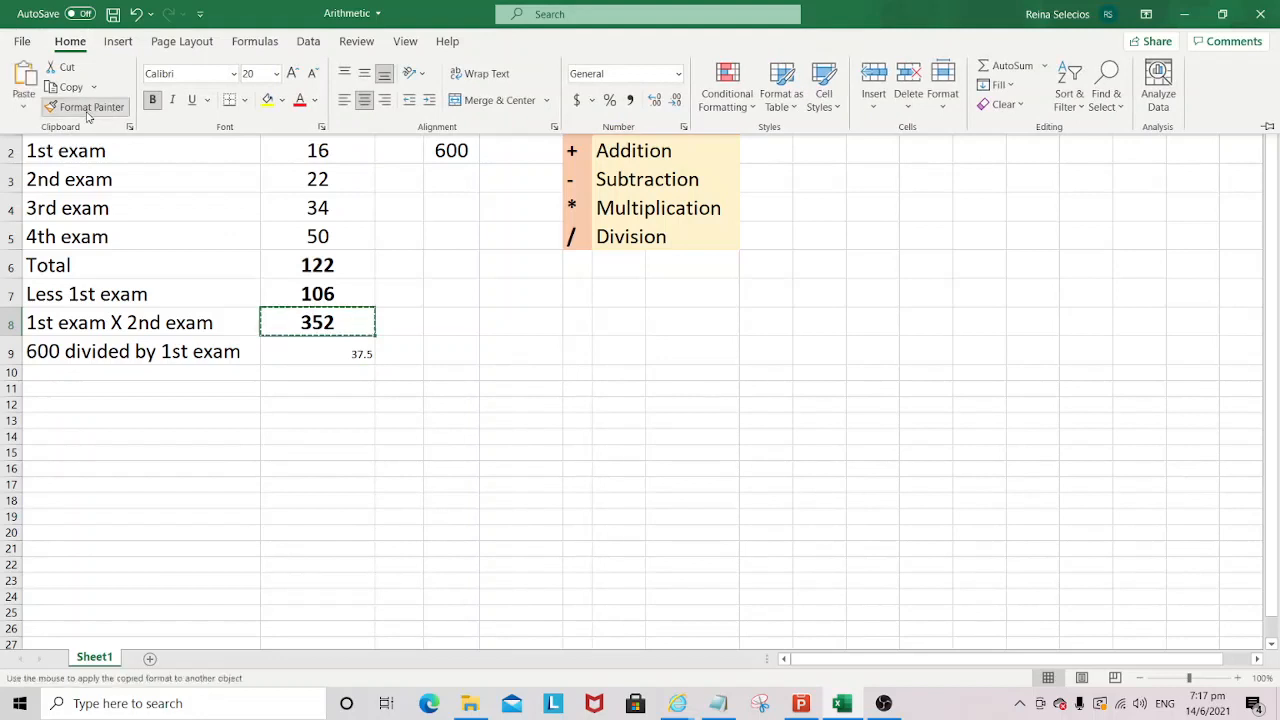
{"action": "left_click", "coordinate": [340, 350]}
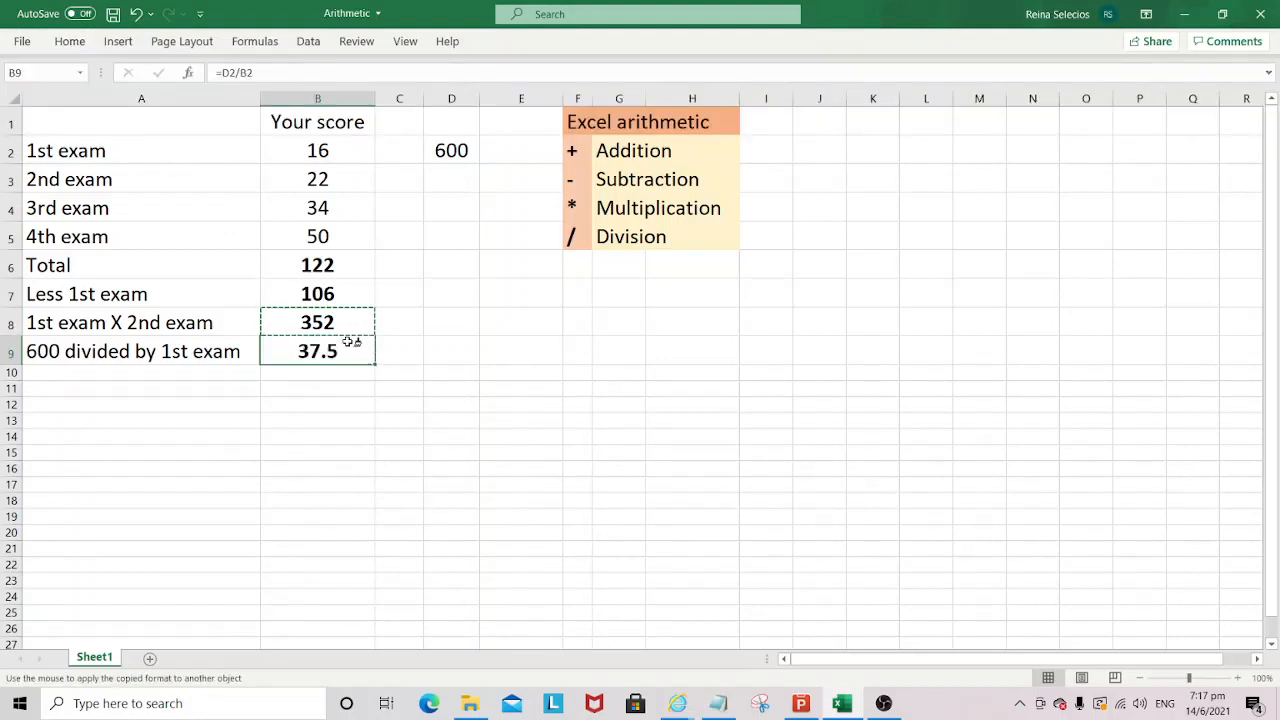
- Examine the division formula in cell B9 and the two cells it references, D2 and B2
{"action": "double_click", "coordinate": [344, 345]}
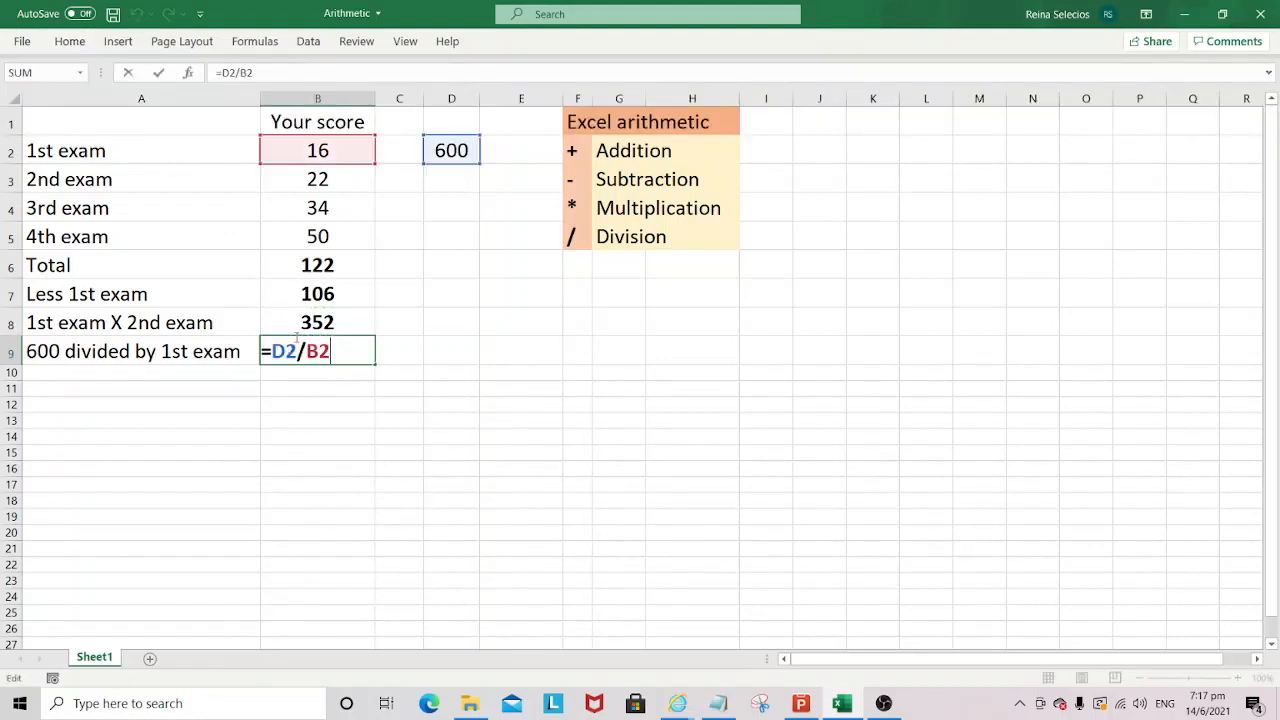
{"action": "key", "text": "Escape"}
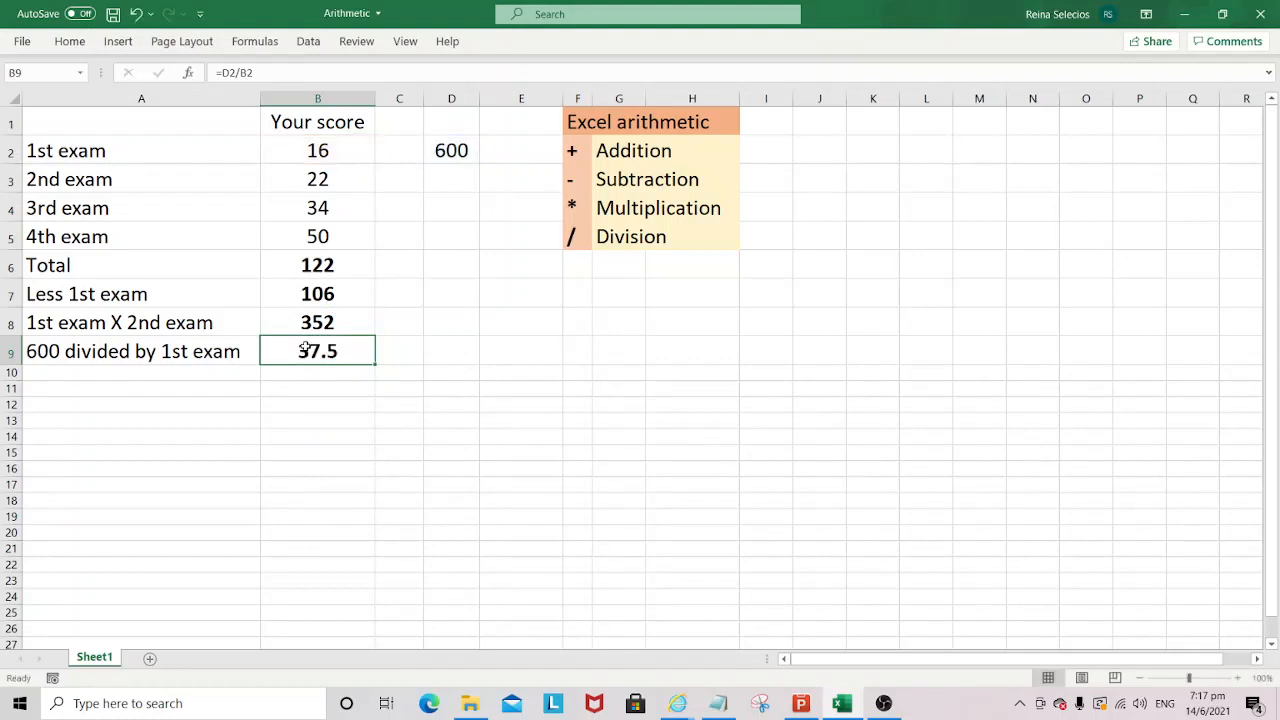
{"action": "double_click", "coordinate": [307, 349]}
{"action": "left_click_drag", "start_coordinate": [331, 351], "coordinate": [262, 351]}
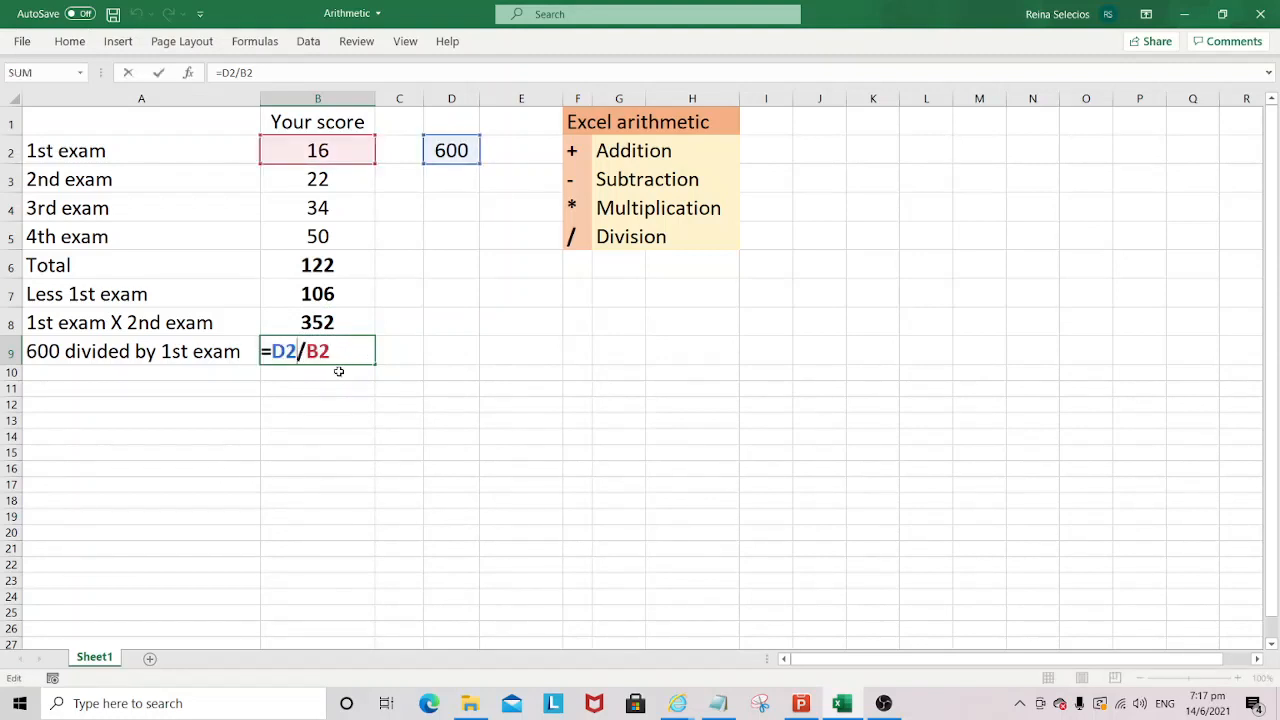
{"action": "key", "text": "Escape"}
{"action": "left_click", "coordinate": [466, 150]}
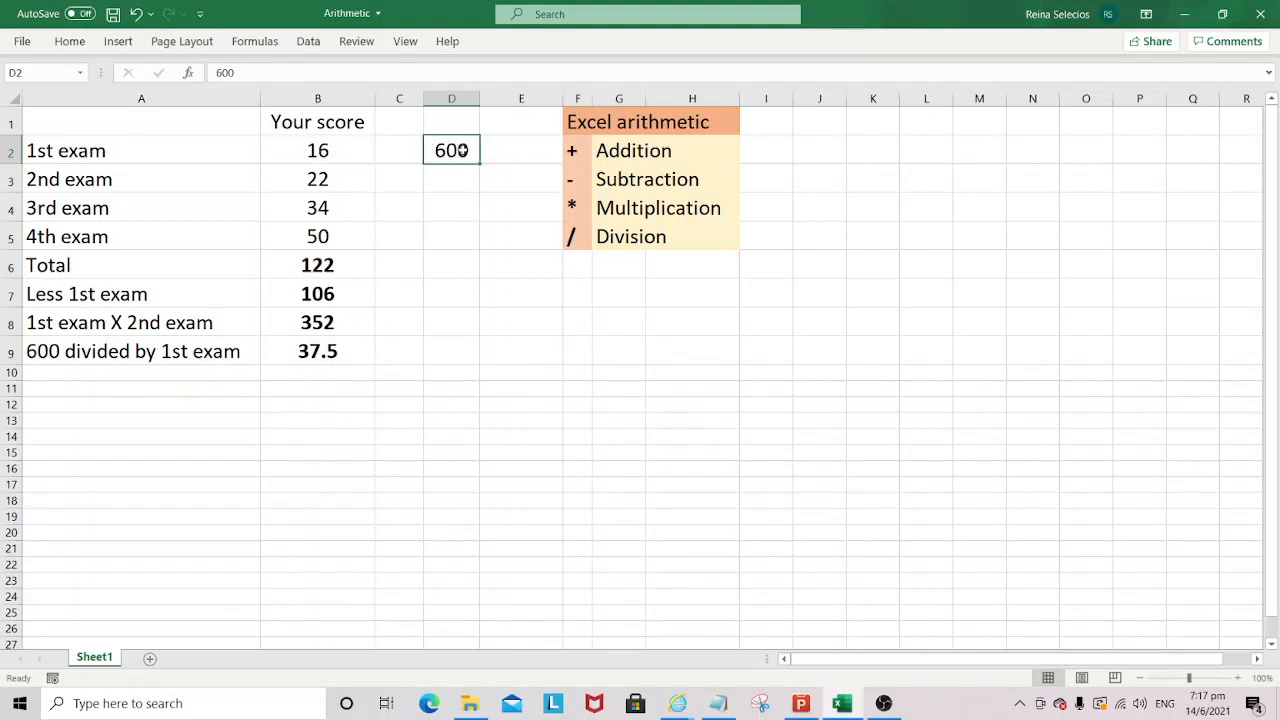
{"action": "left_click", "coordinate": [329, 156]}
{"action": "left_click", "coordinate": [332, 354]}
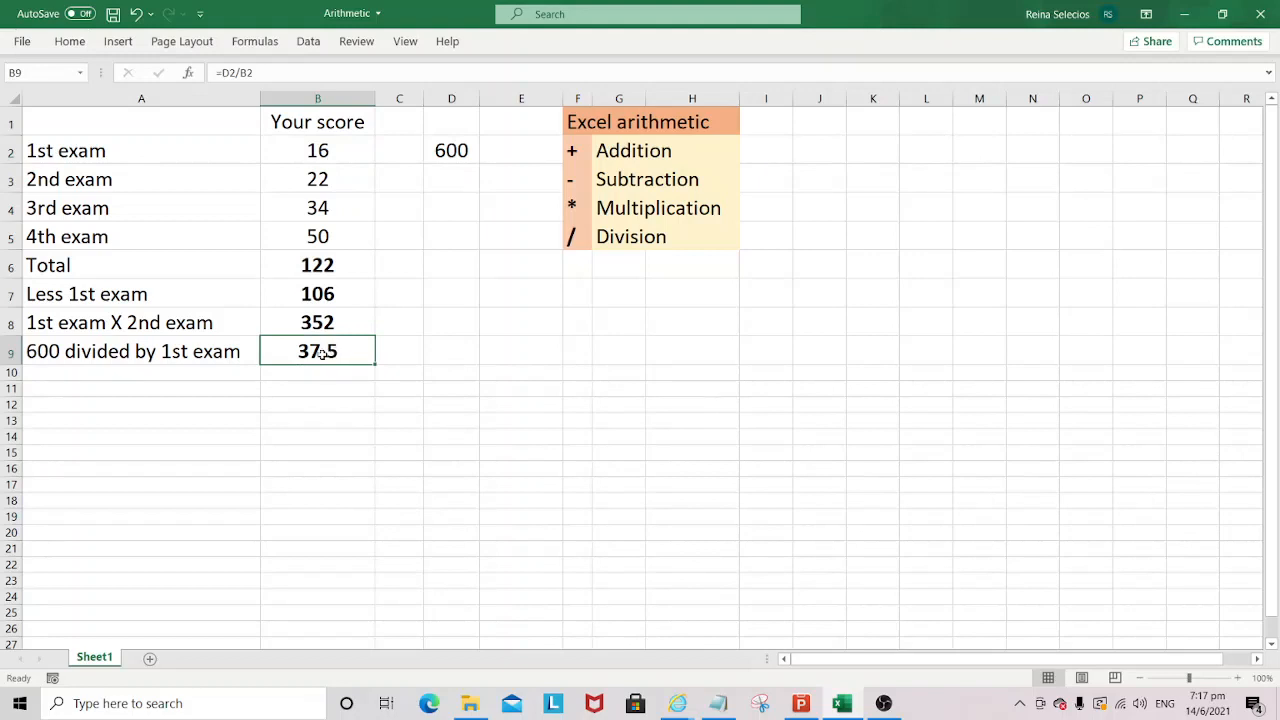
- Review the equal sign and D2 reference in B9's formula, the division operator in F5 and its label, and the divisor in B2
{"action": "double_click", "coordinate": [318, 352]}
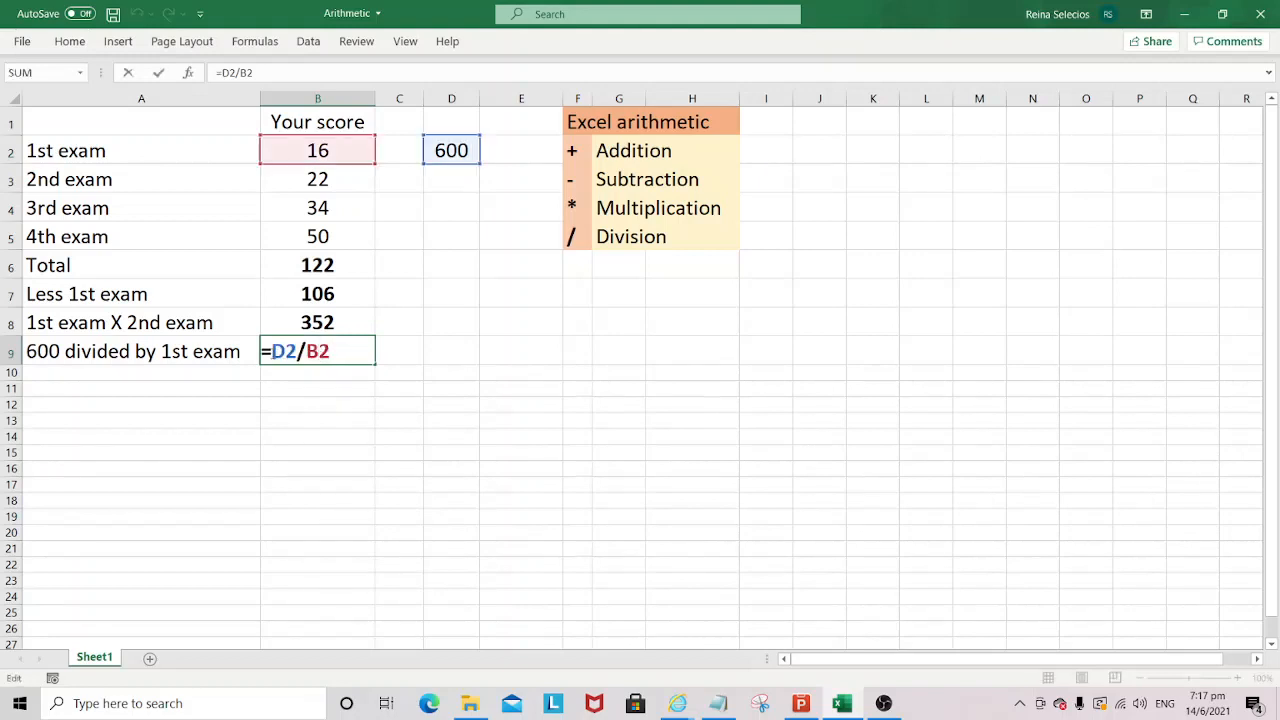
{"action": "left_click_drag", "start_coordinate": [271, 351], "coordinate": [262, 351]}
{"action": "left_click", "coordinate": [451, 149]}
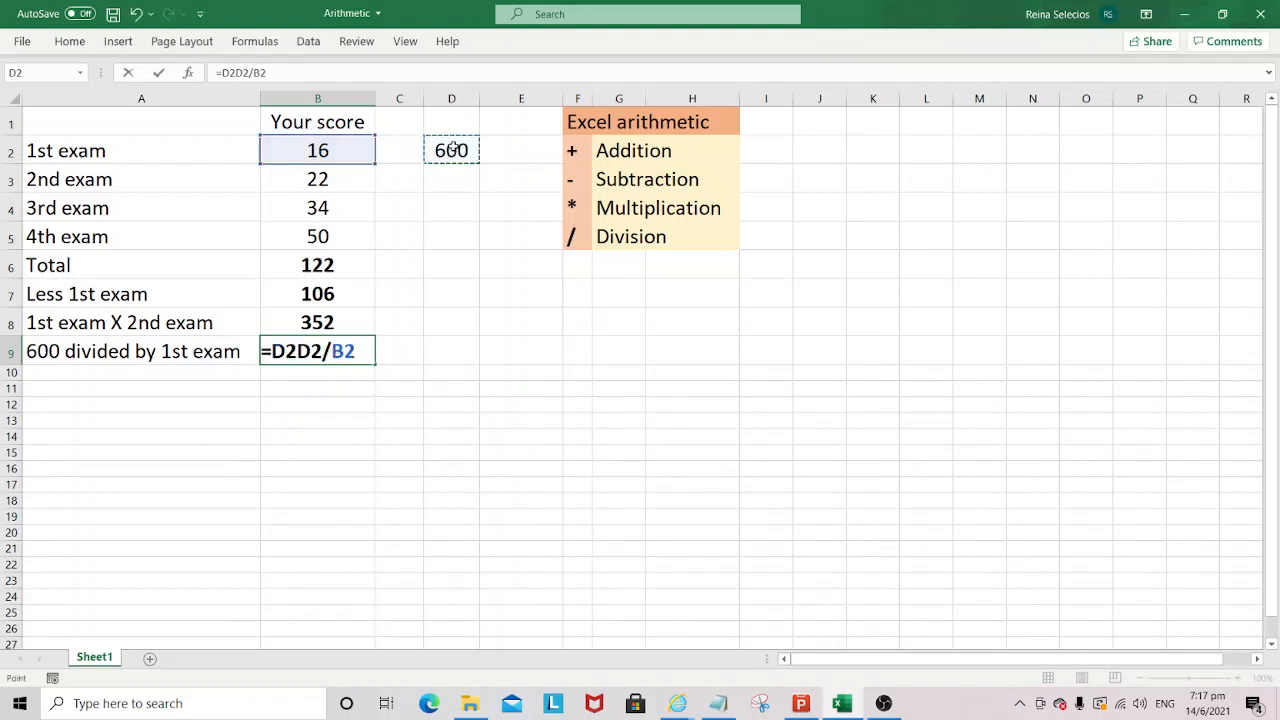
{"action": "key", "text": "ctrl+Return"}
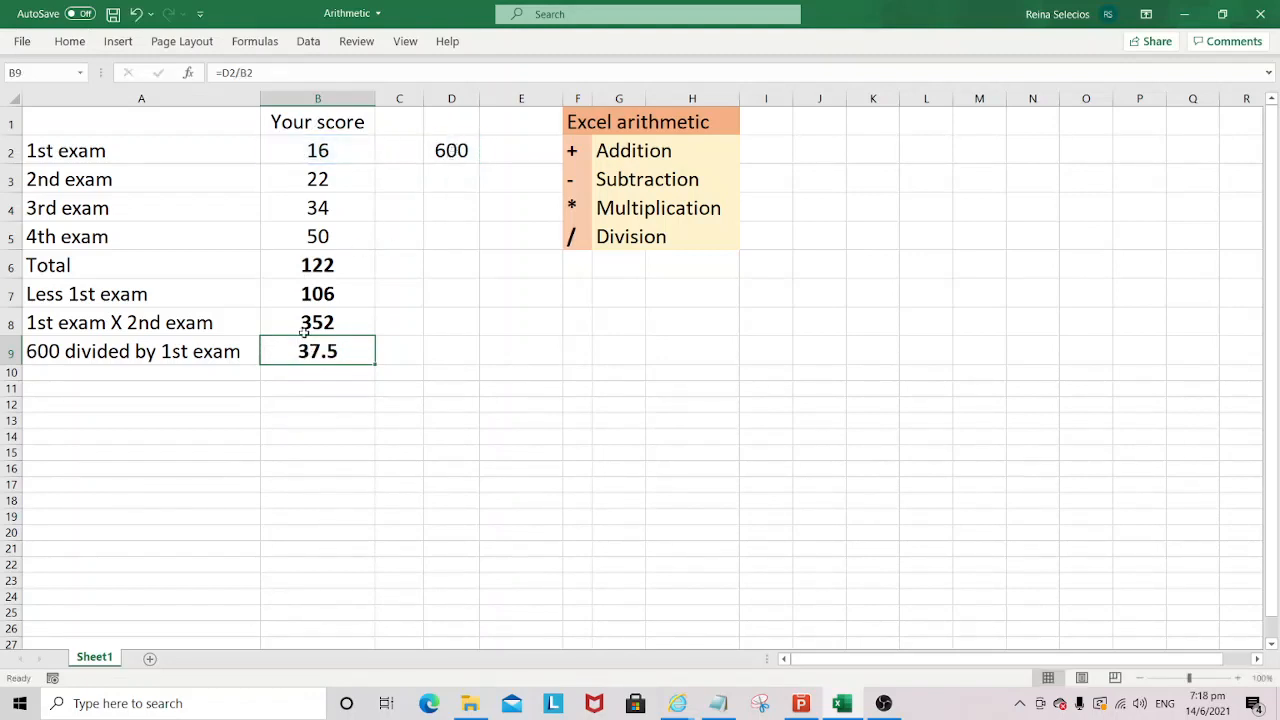
{"action": "left_click", "coordinate": [605, 236]}
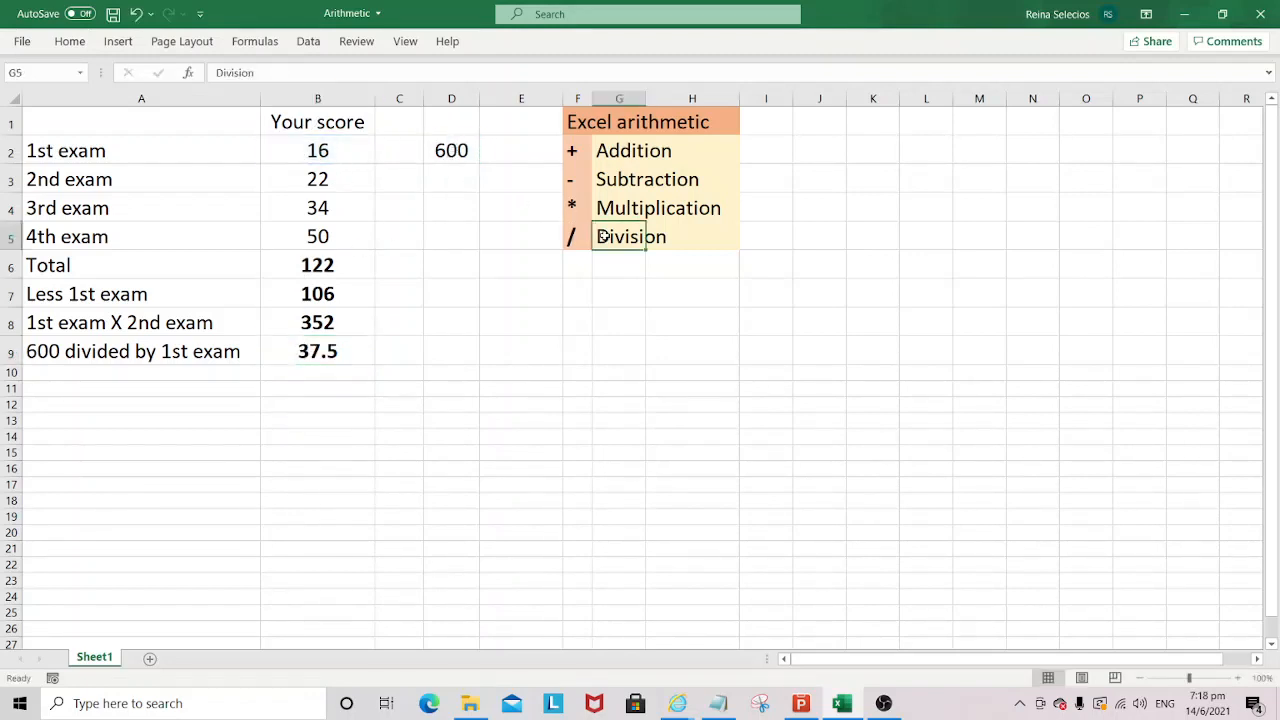
{"action": "left_click", "coordinate": [587, 237]}
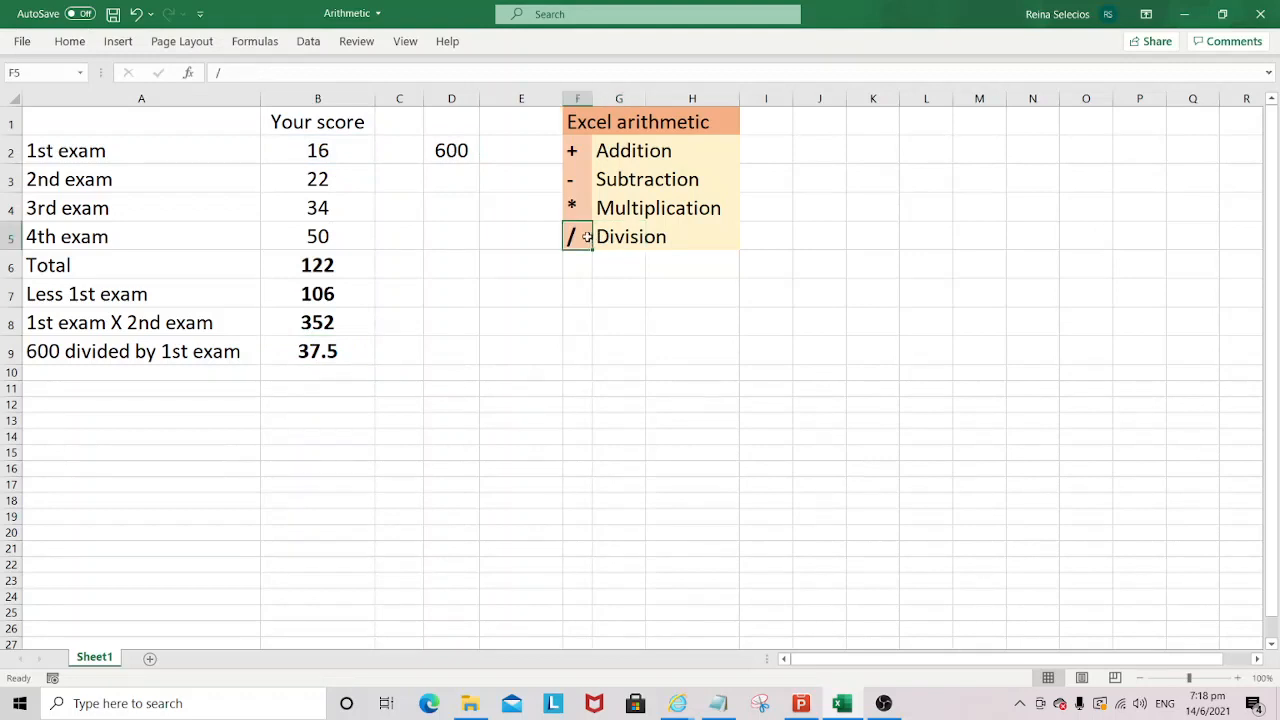
{"action": "left_click", "coordinate": [318, 150]}
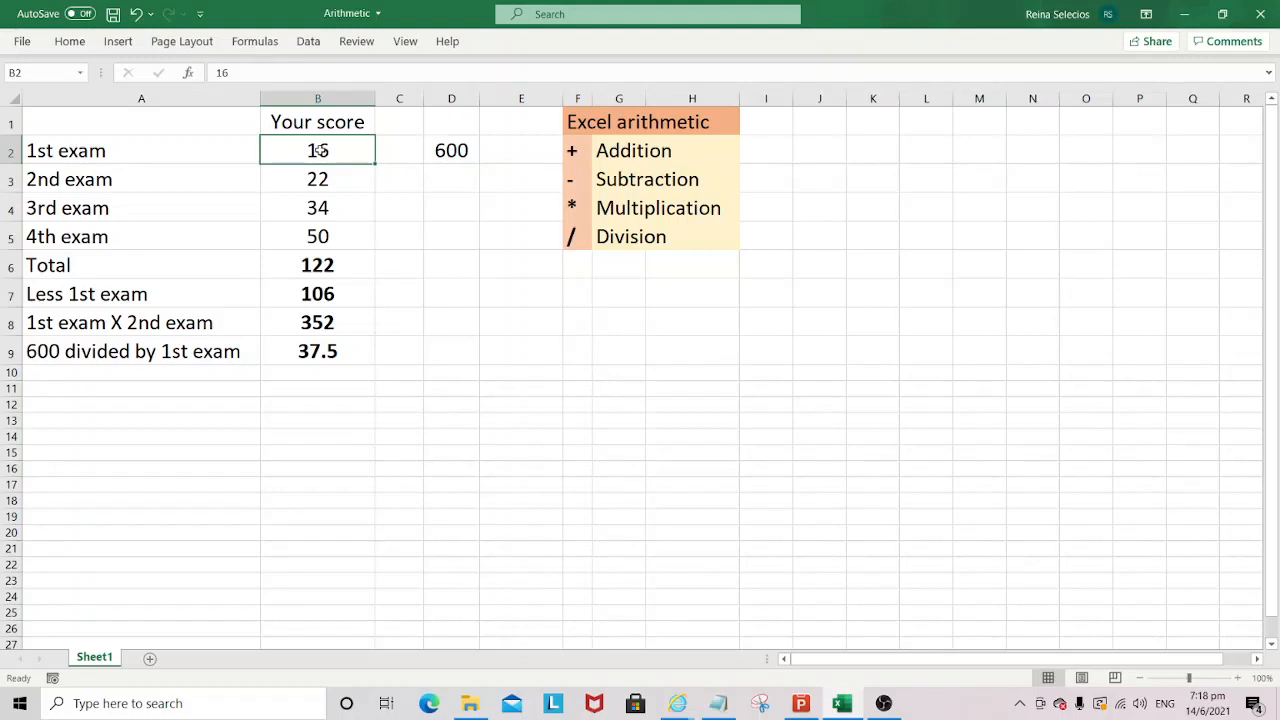
{"action": "left_click", "coordinate": [328, 343]}
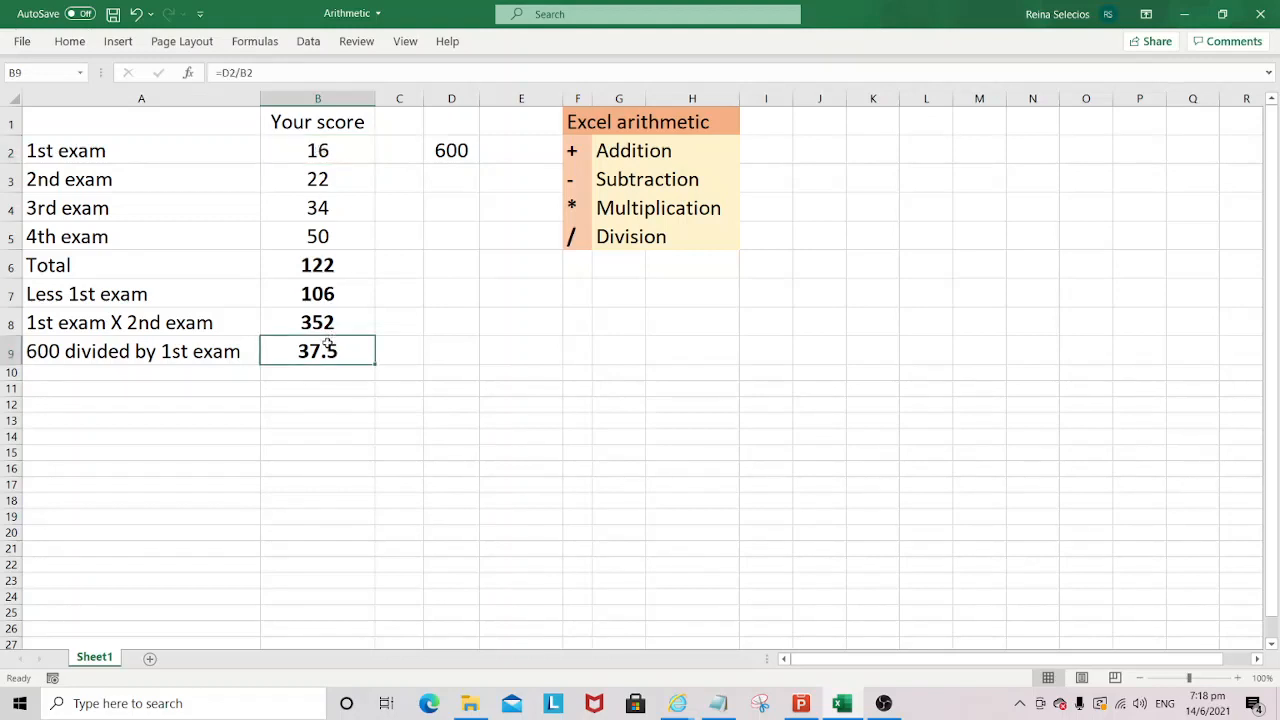